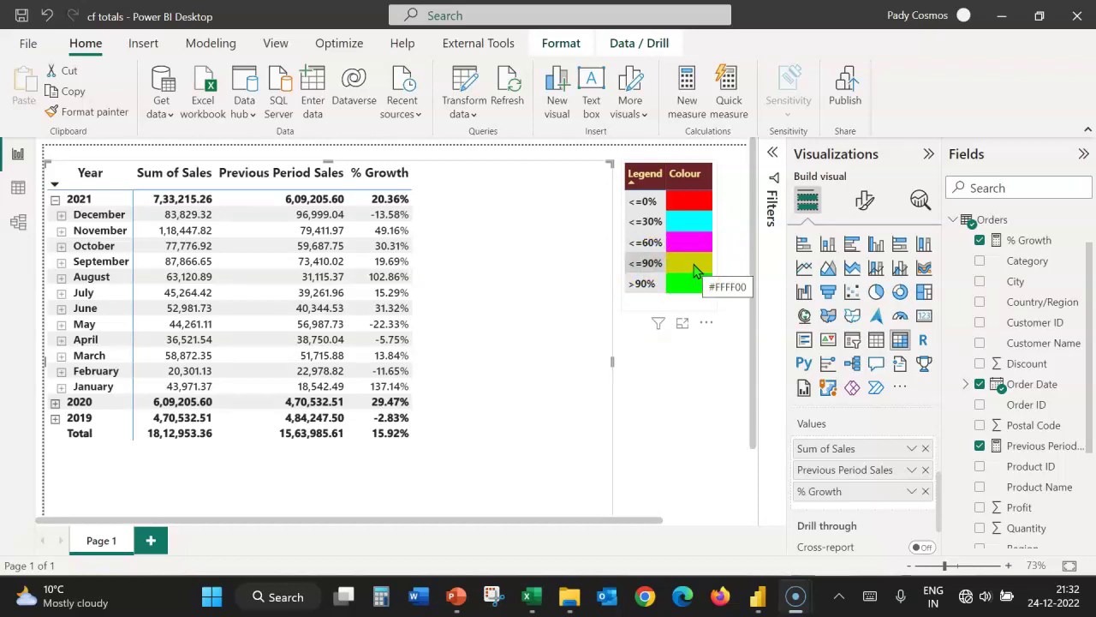
# - Narrow the Year matrix visual so its right edge sits just past the % Growth column
pyautogui.click(640, 289)
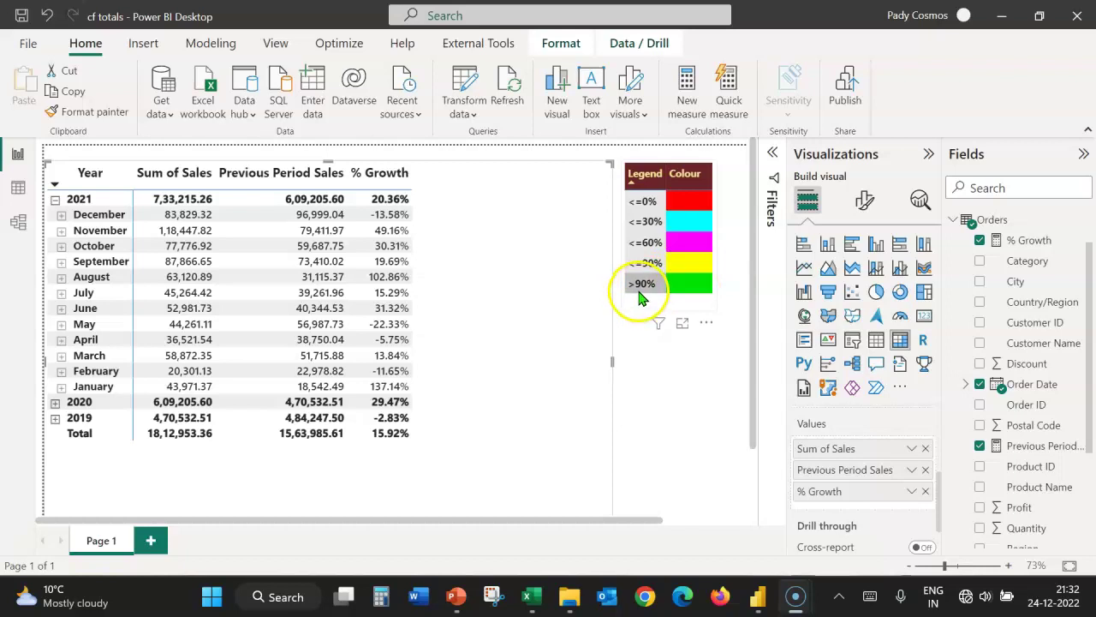
pyautogui.click(693, 294)
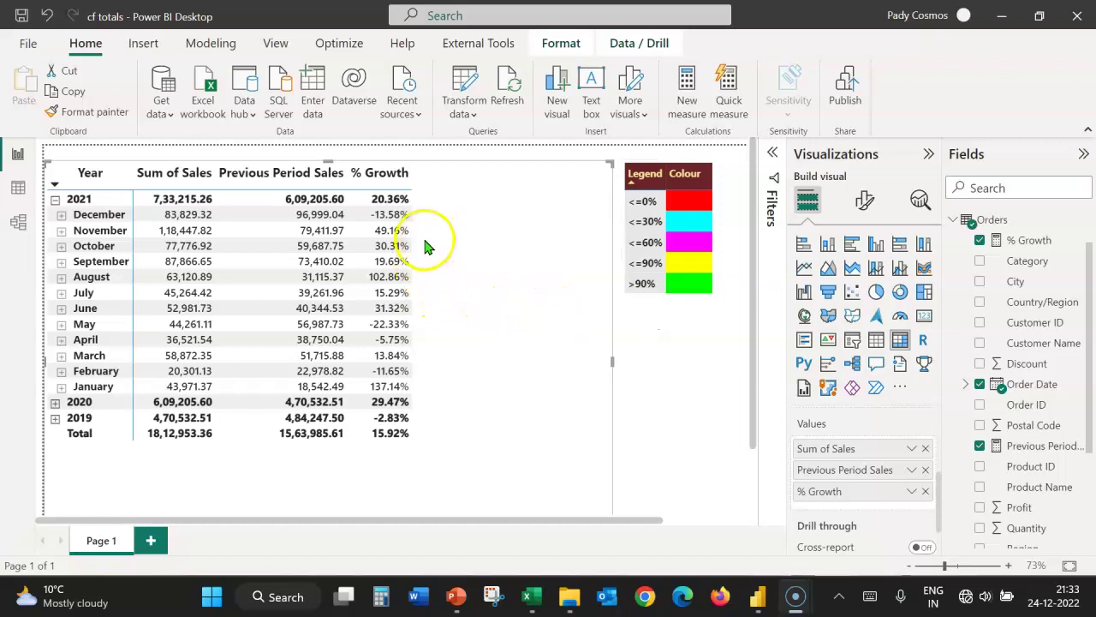
pyautogui.moveTo(614, 361); pyautogui.dragTo(542, 361)
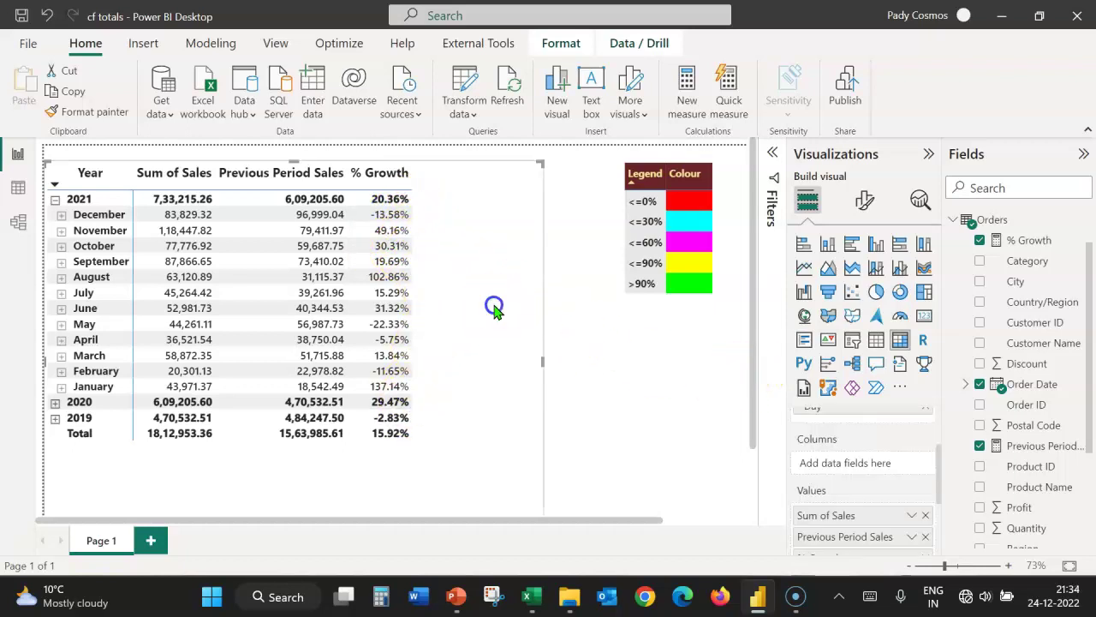
# - Open the Background color conditional formatting dialog for % Growth and expand its Format style list
pyautogui.scroll(-1, 846, 441)
pyautogui.scroll(-1, 859, 463)
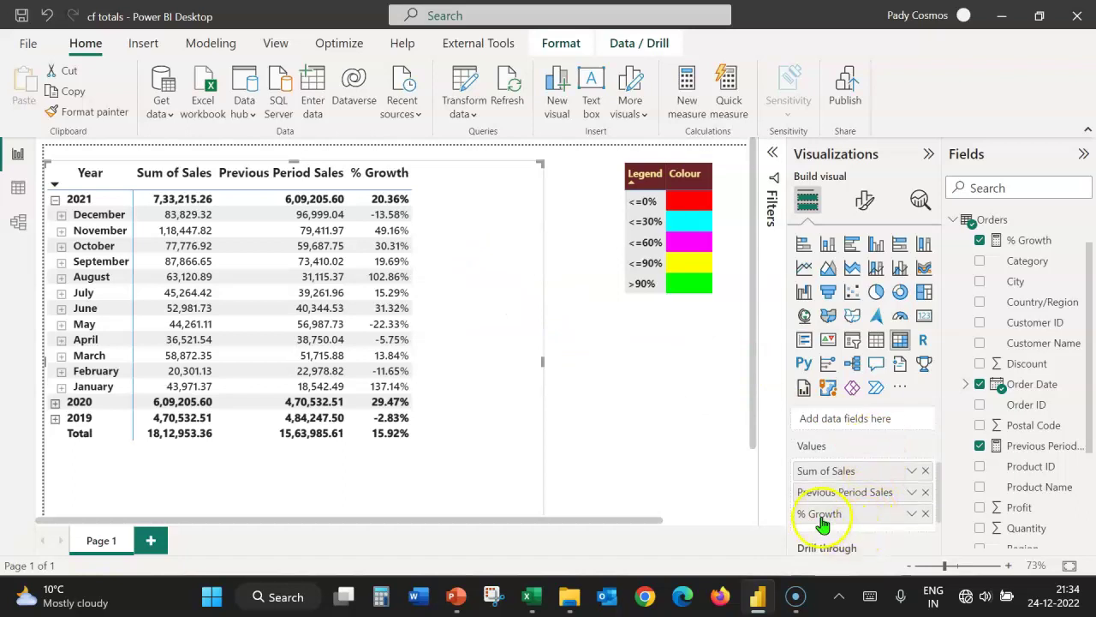
pyautogui.click(908, 515)
pyautogui.moveTo(955, 457)
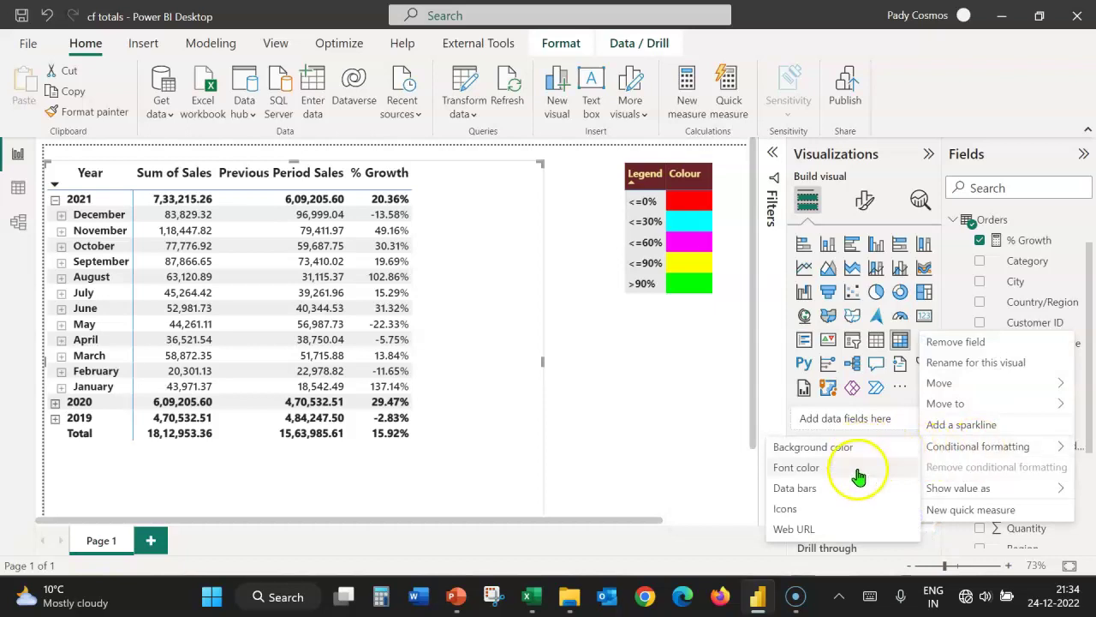
pyautogui.click(814, 447)
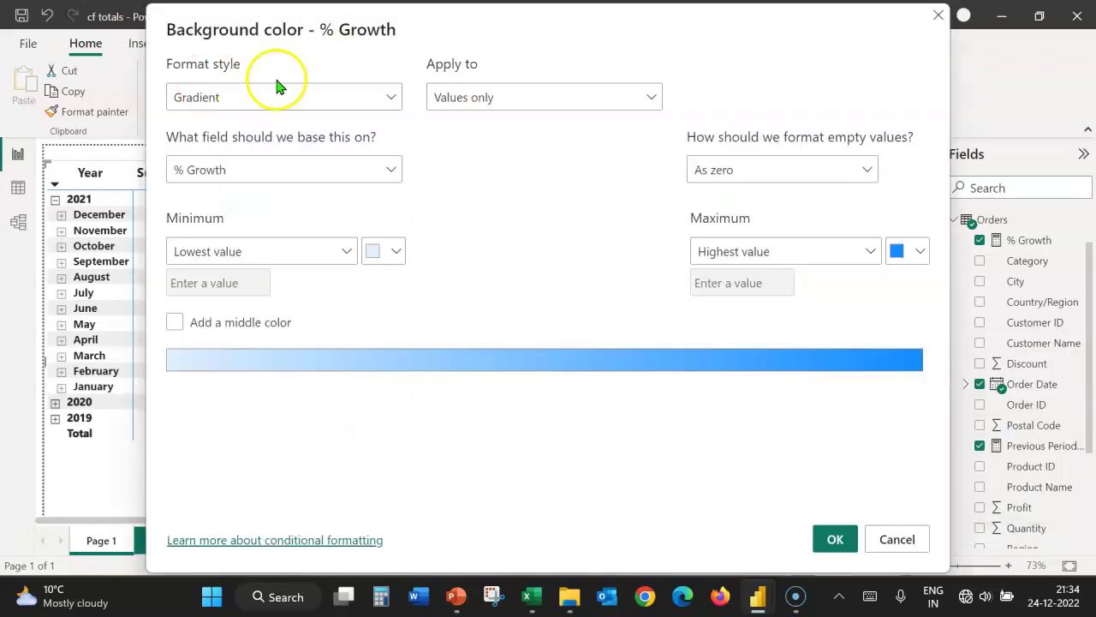
pyautogui.click(391, 100)
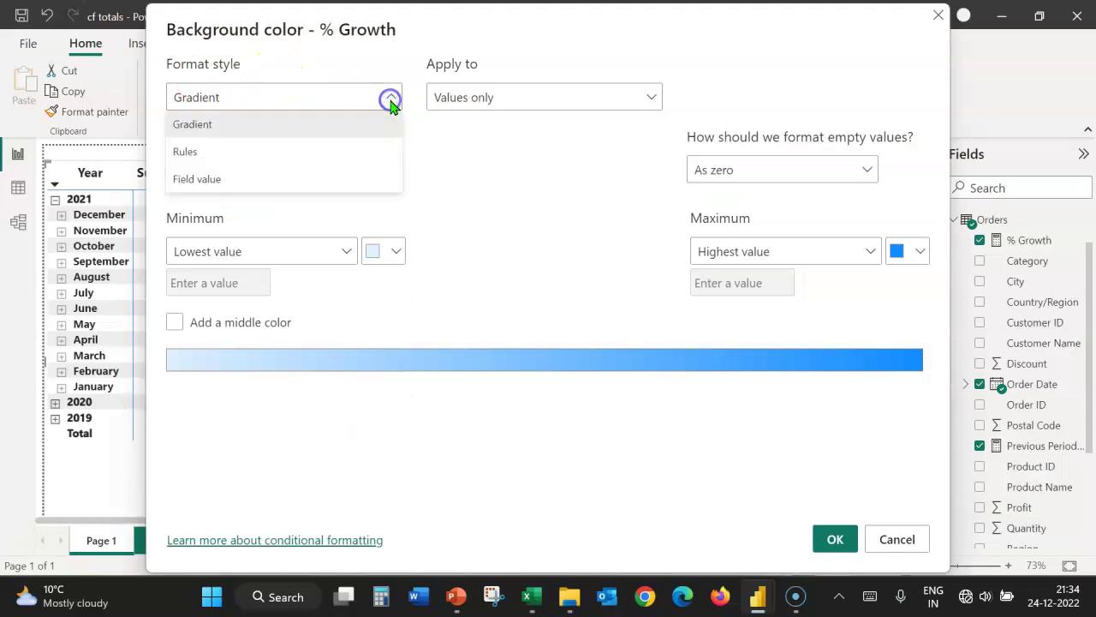
# - Switch % Growth background colouring to Rules, applied to Values only, based on the % Growth field
pyautogui.click(220, 152)
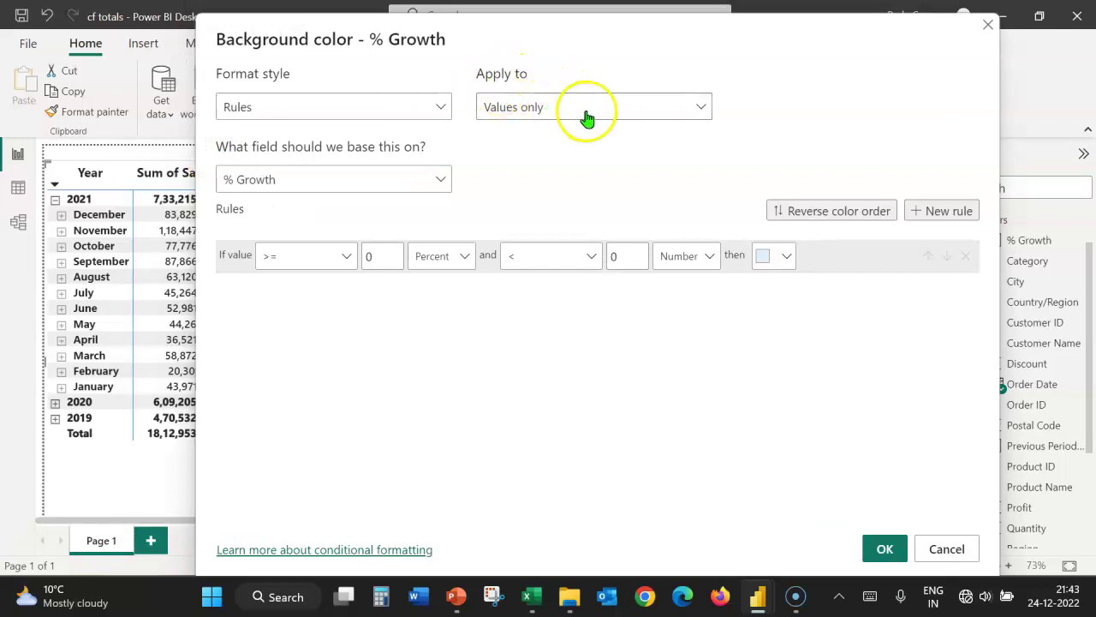
pyautogui.click(688, 111)
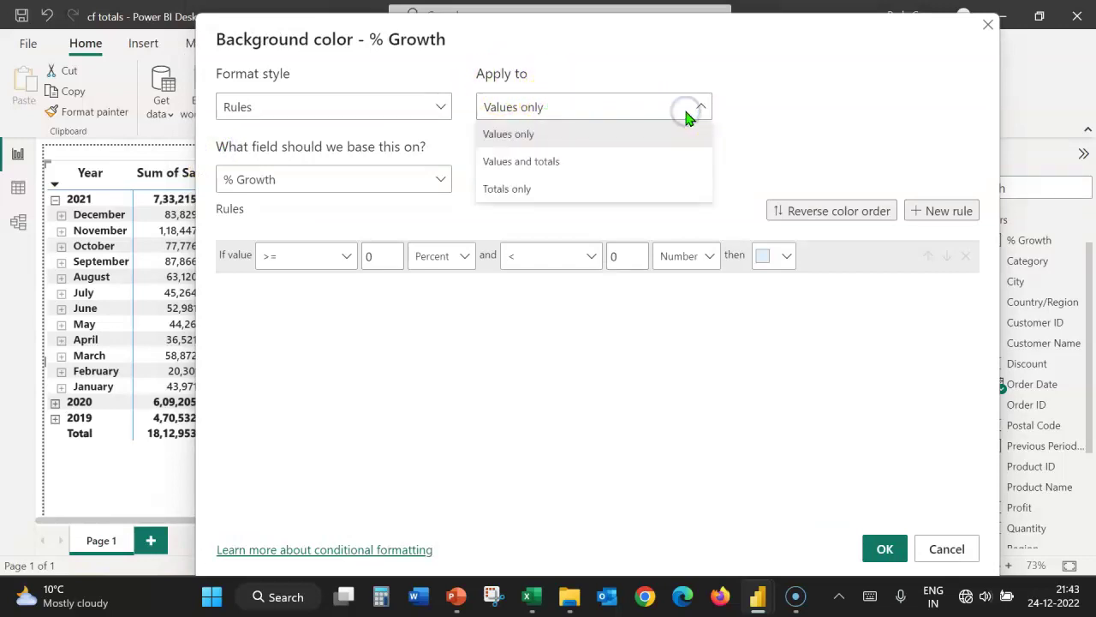
pyautogui.click(590, 140)
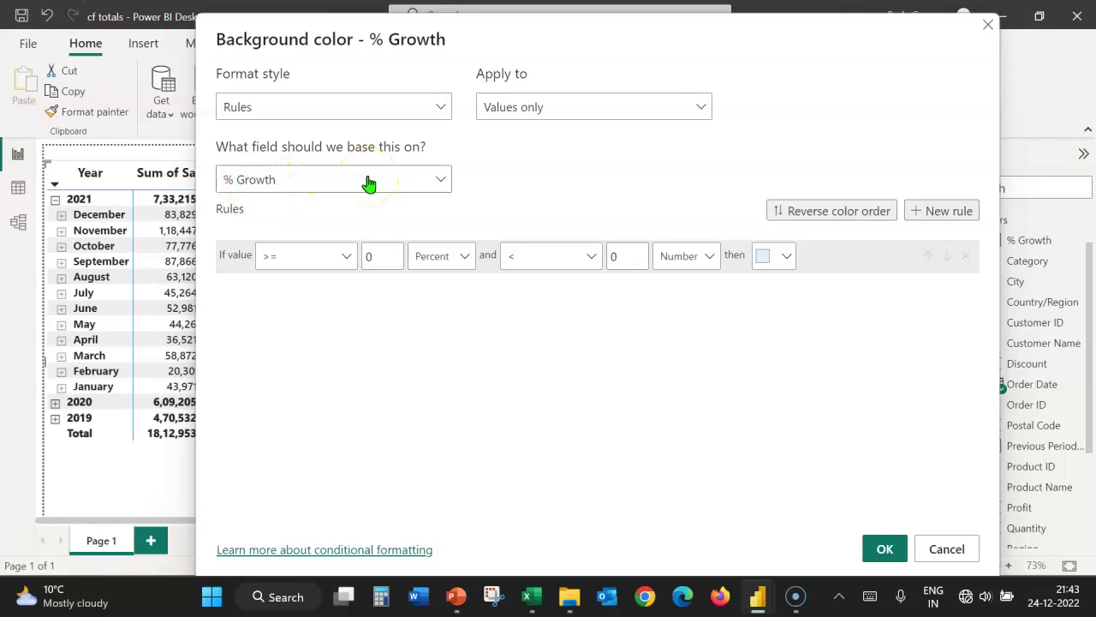
pyautogui.click(442, 181)
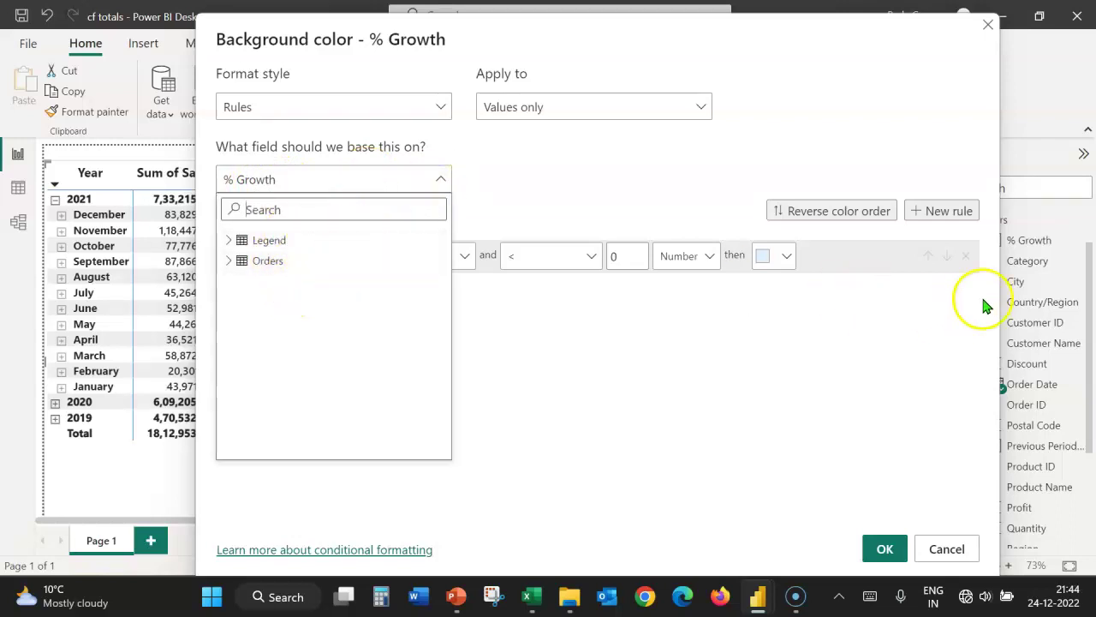
pyautogui.click(230, 262)
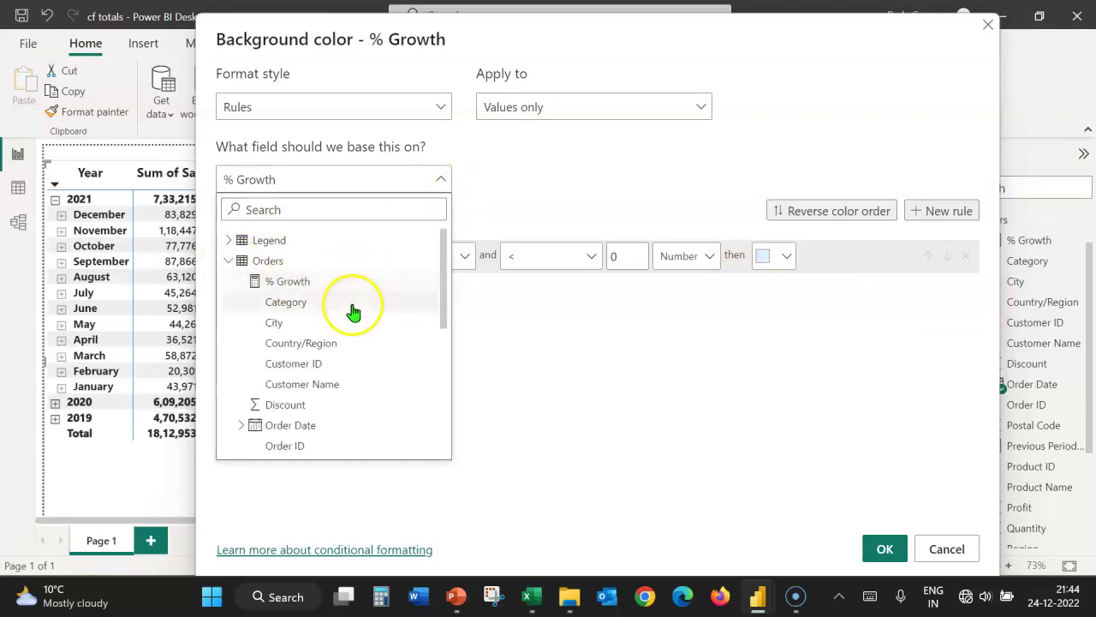
pyautogui.click(529, 306)
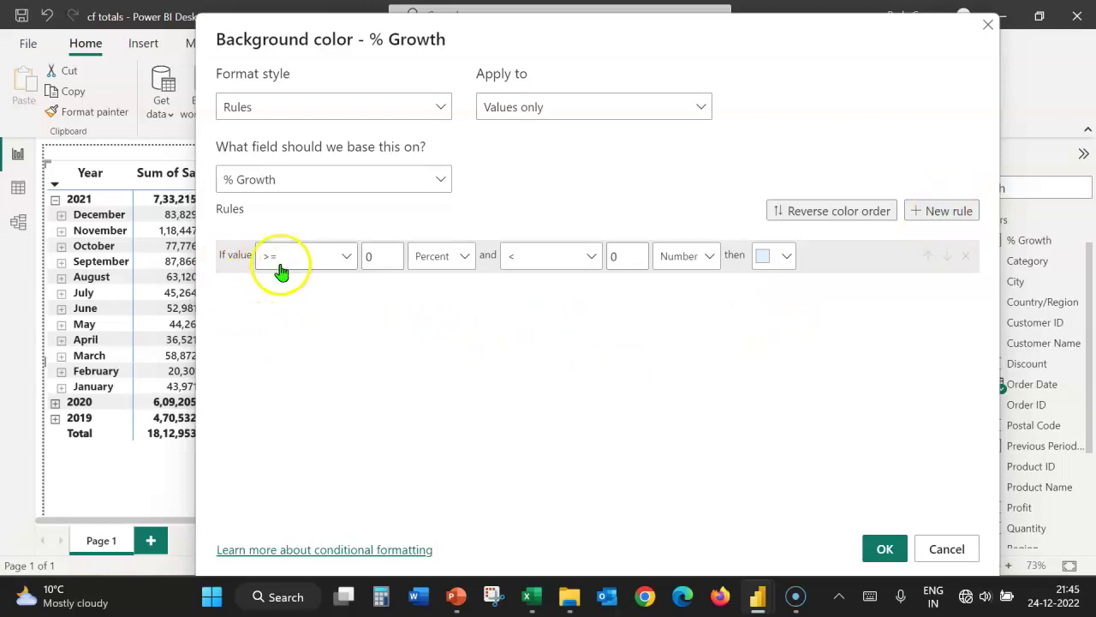
# - Set rule 1's range from >= Min to <= 0.001, both as Number values
pyautogui.doubleClick(366, 256)
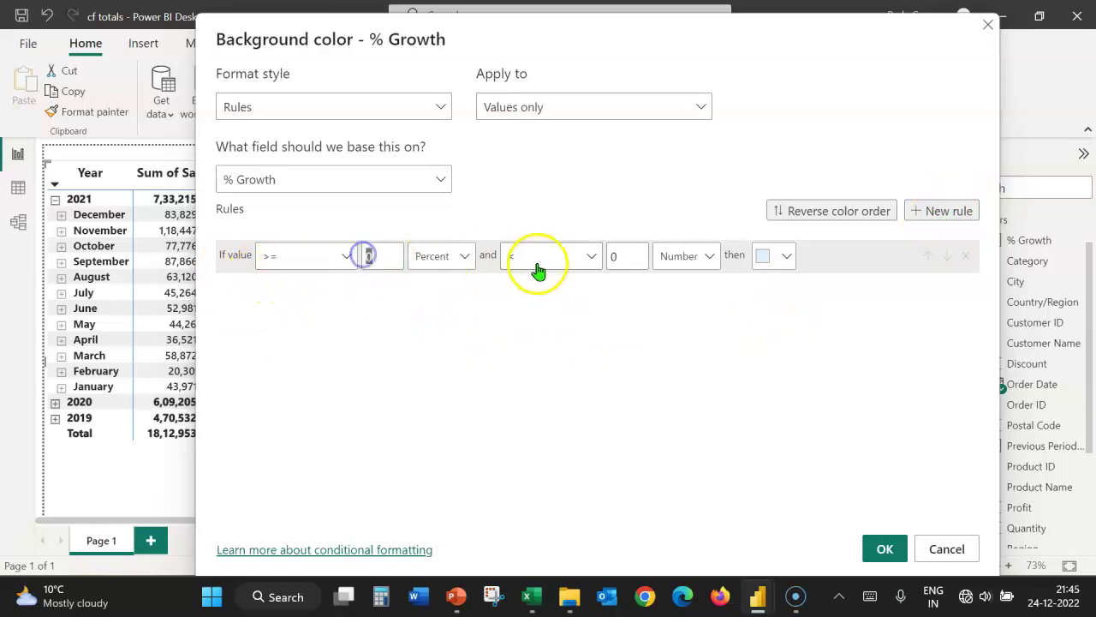
pyautogui.press('BackSpace')
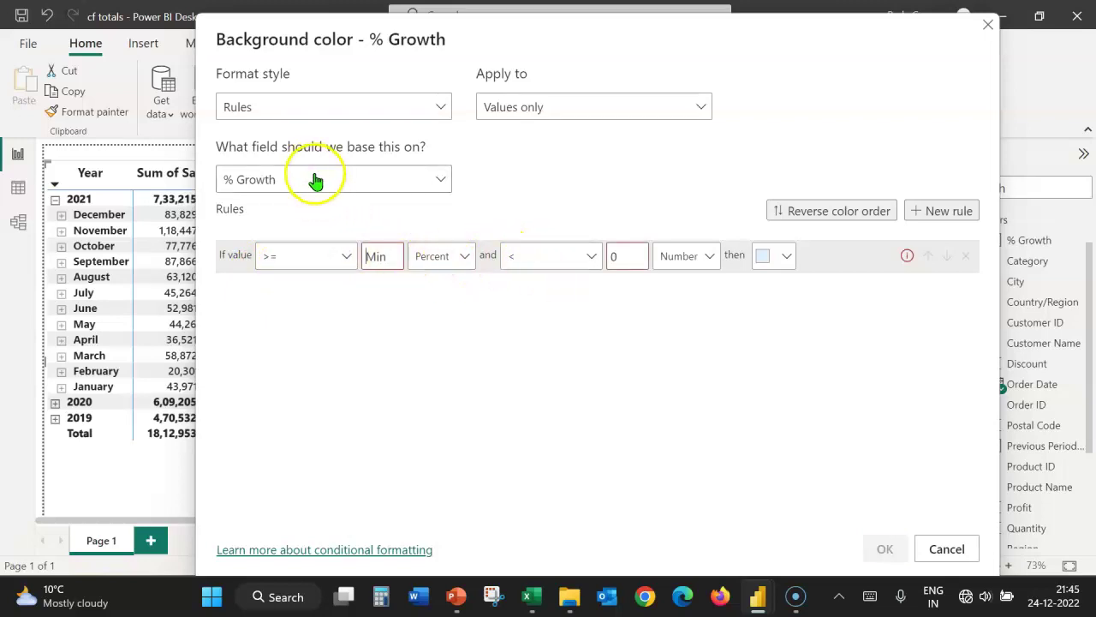
pyautogui.click(464, 261)
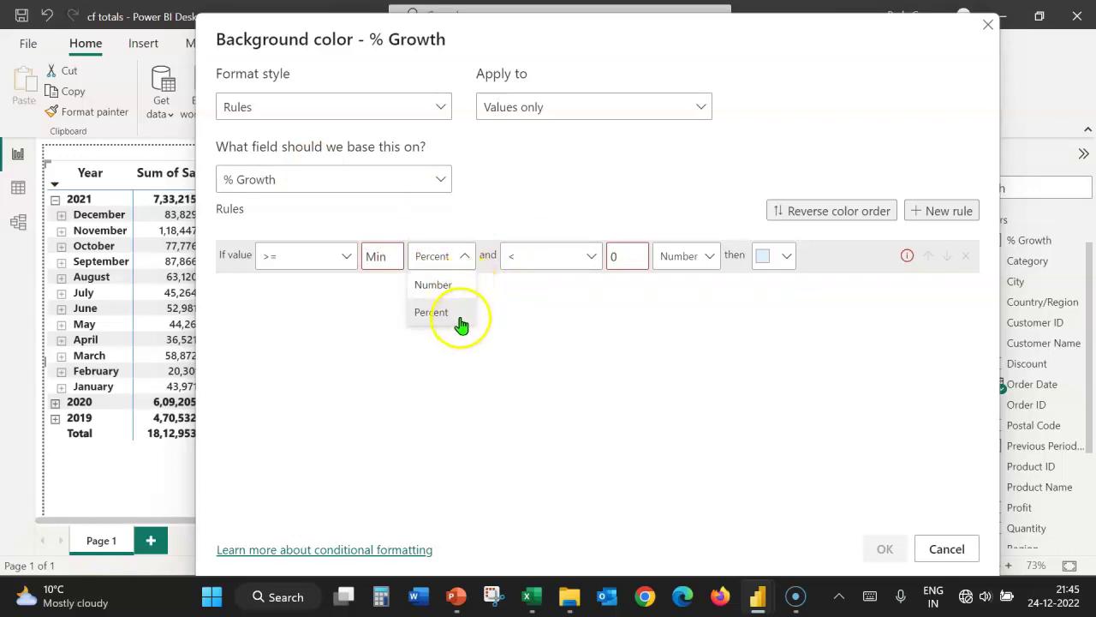
pyautogui.click(433, 285)
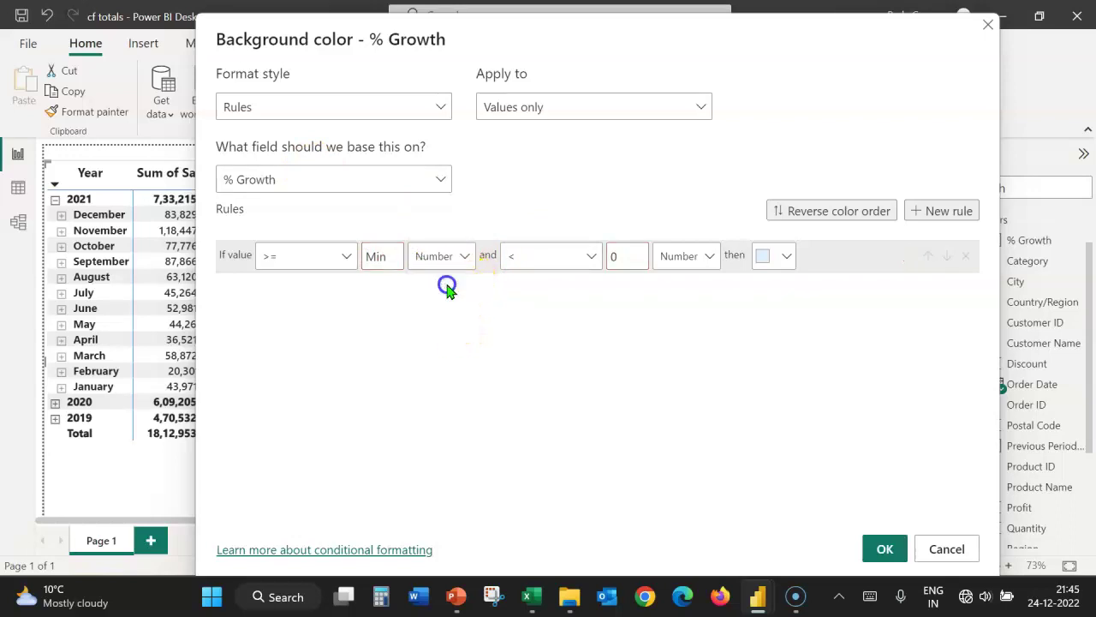
pyautogui.click(591, 256)
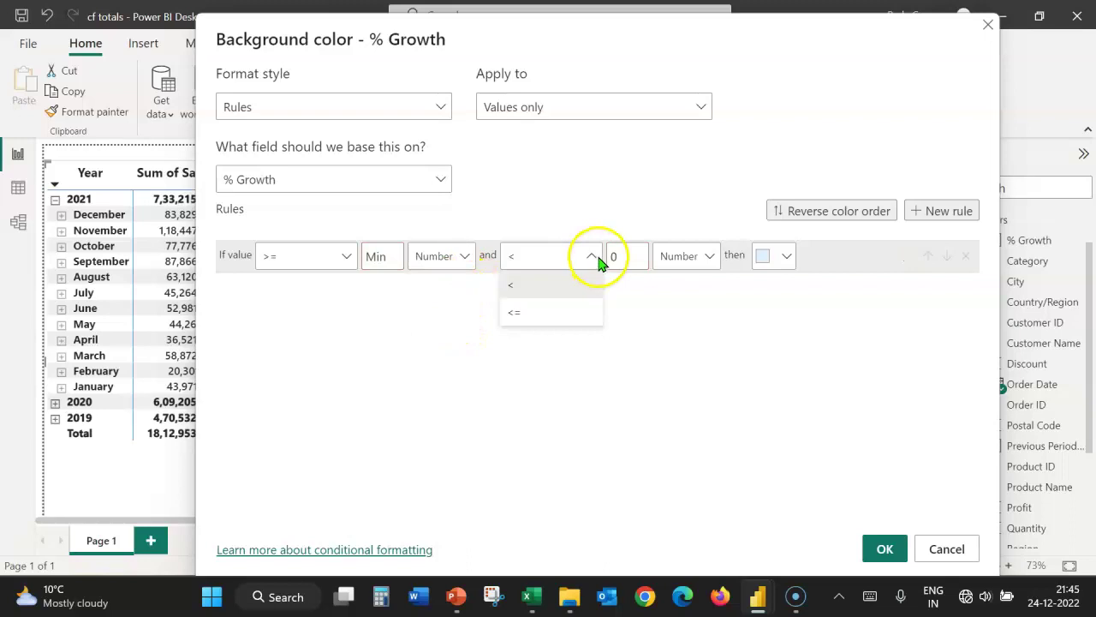
pyautogui.click(542, 314)
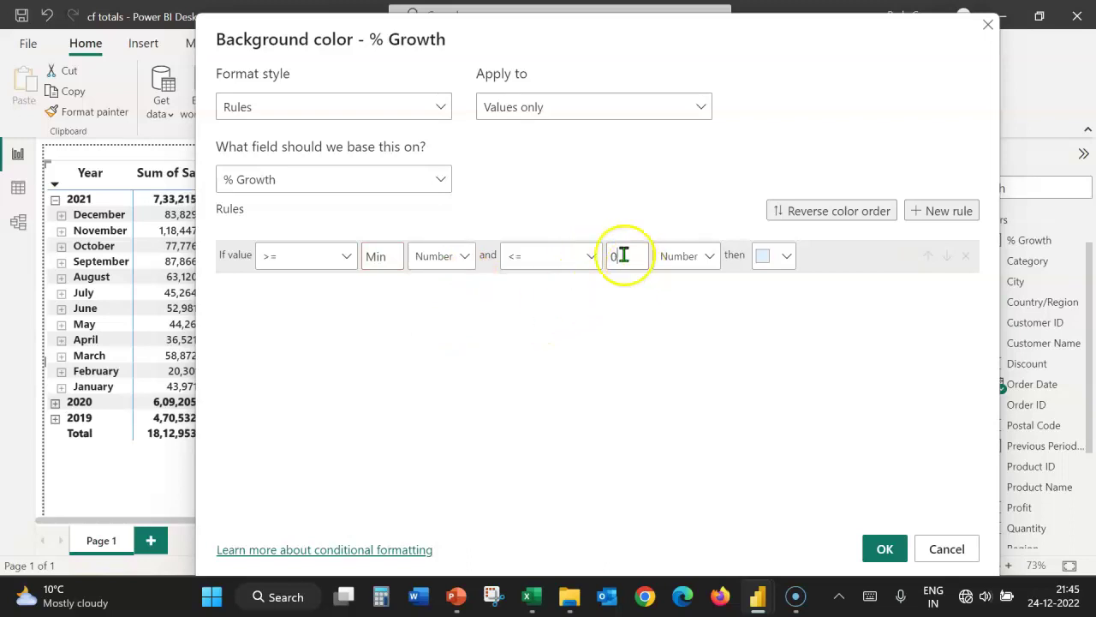
pyautogui.press('Tab')
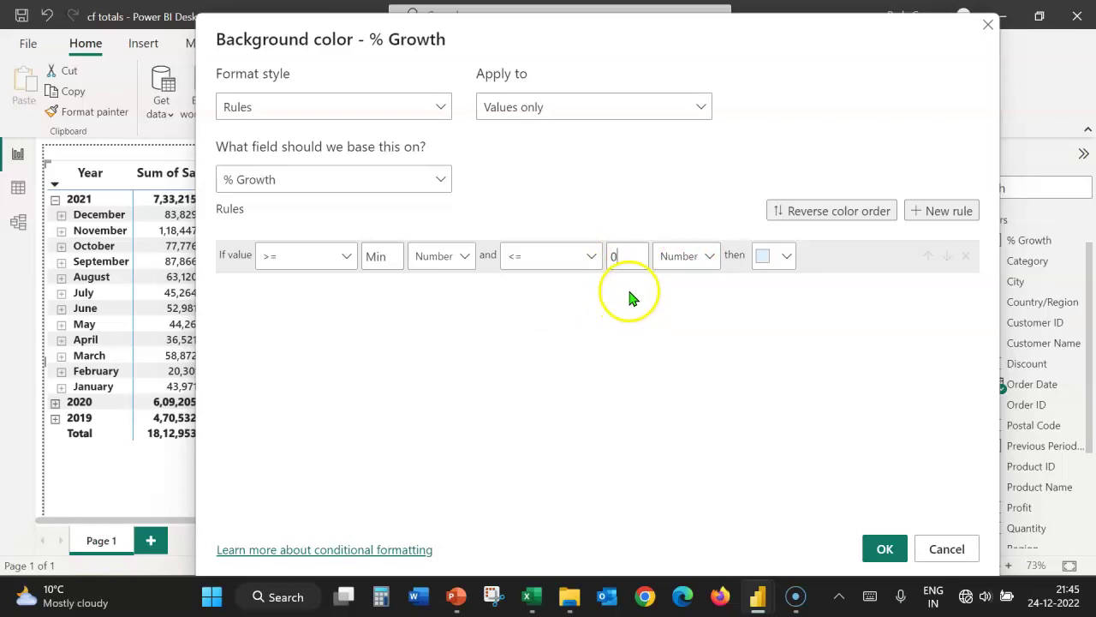
pyautogui.click(622, 257)
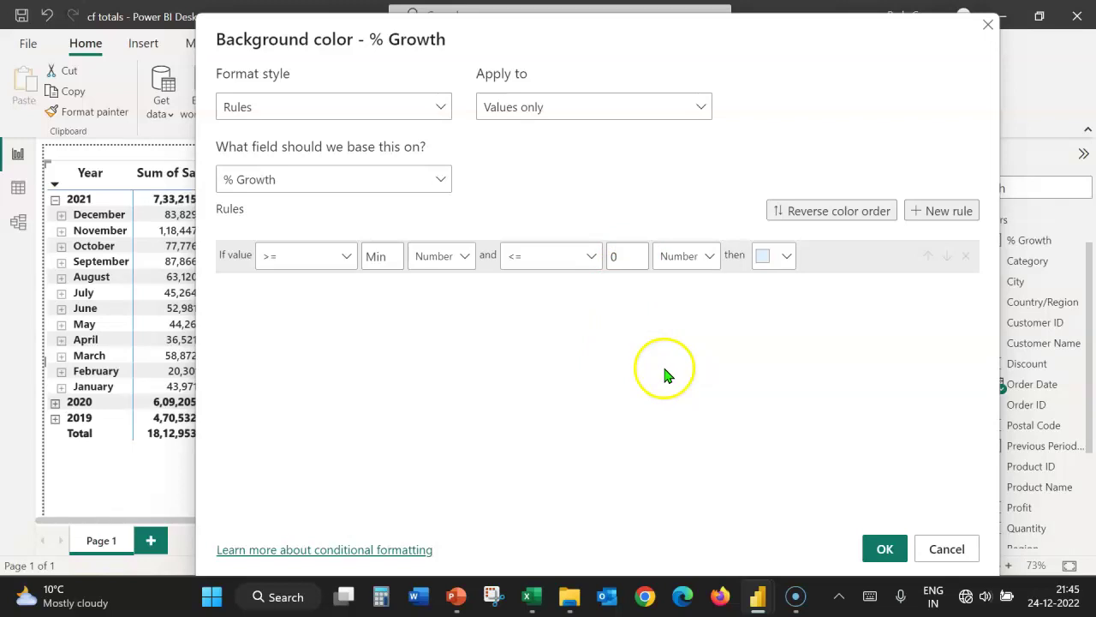
pyautogui.click(643, 351)
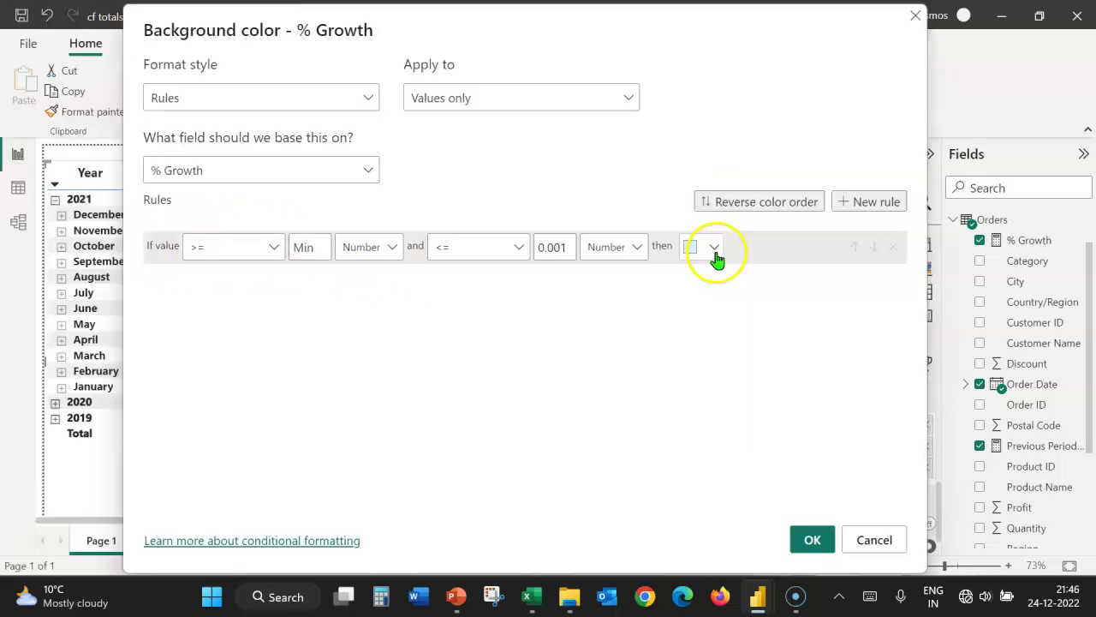
# - Colour rule 1 pure red using hex #FF0000
pyautogui.click(409, 250)
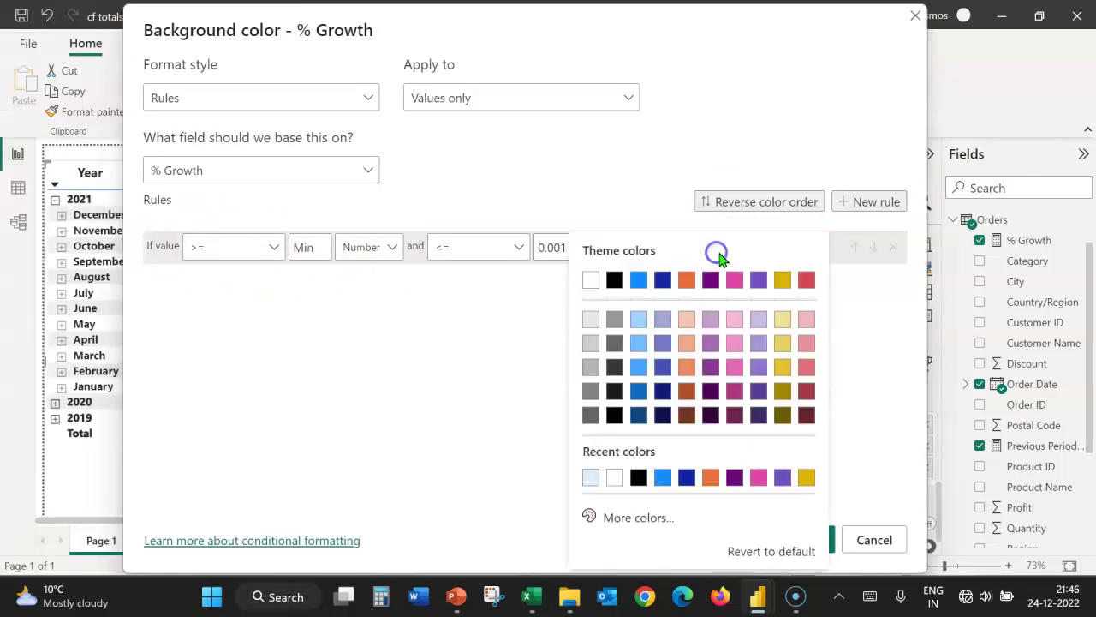
pyautogui.click(632, 520)
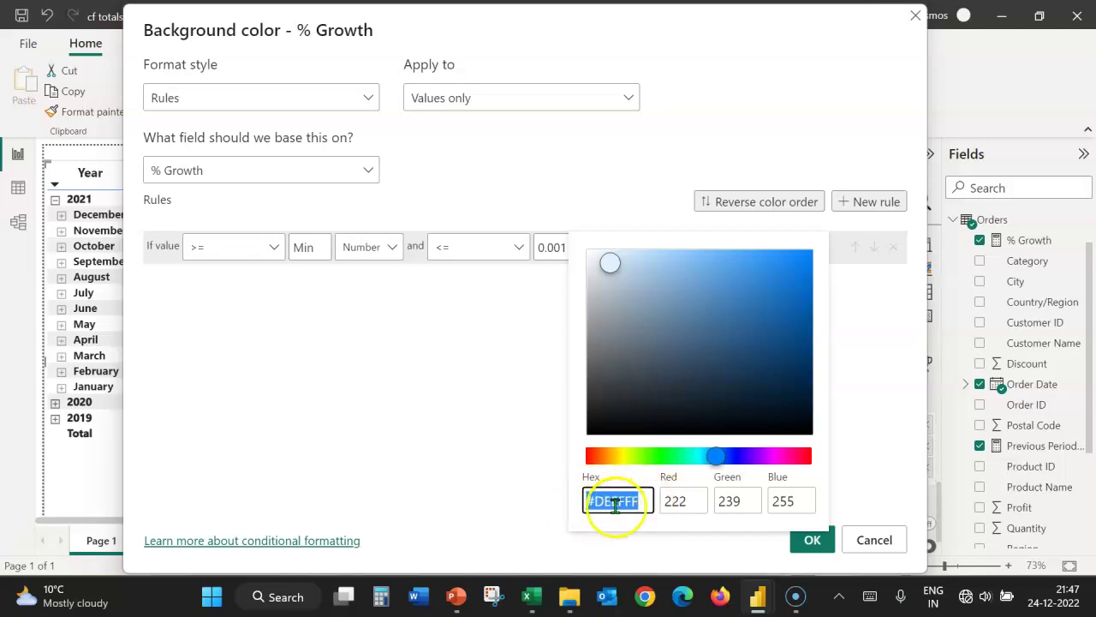
pyautogui.moveTo(641, 501); pyautogui.dragTo(612, 499)
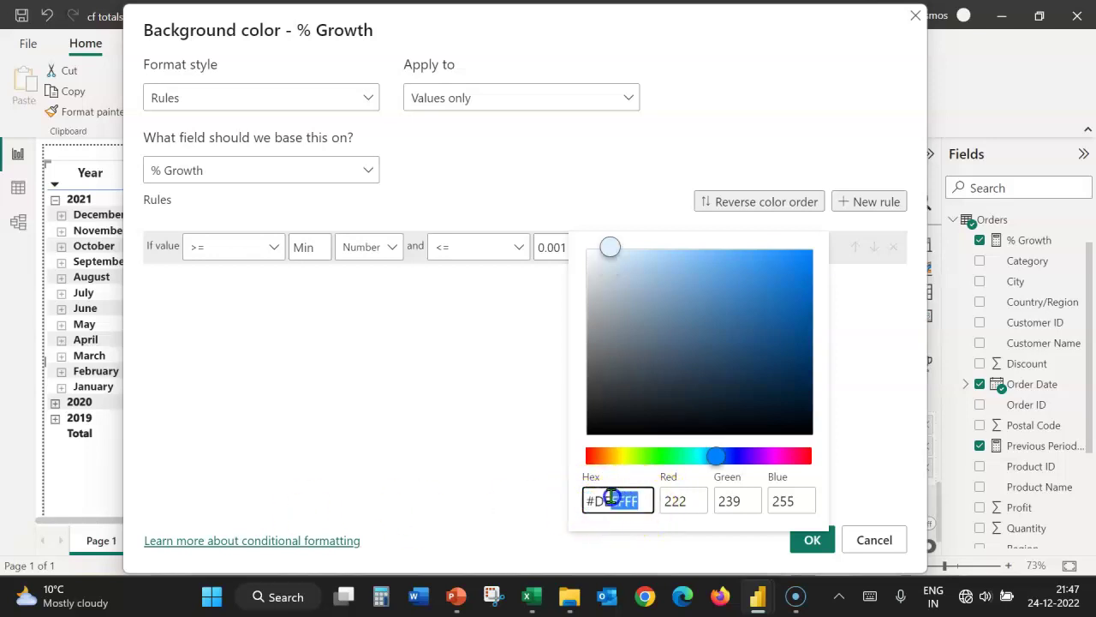
pyautogui.write('#FF0000')
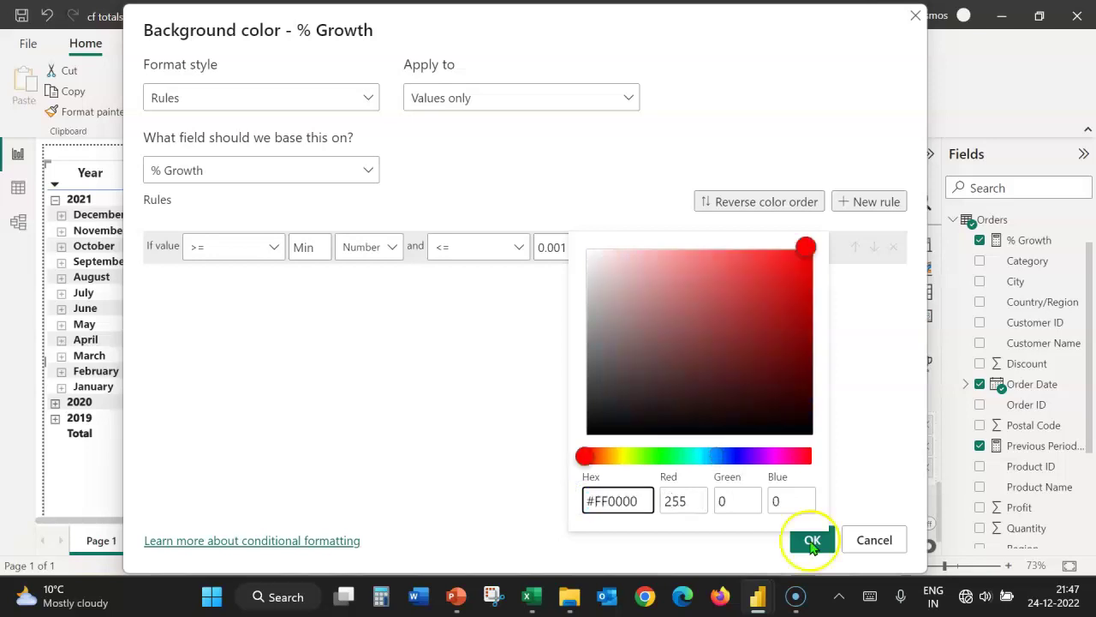
pyautogui.click(711, 260)
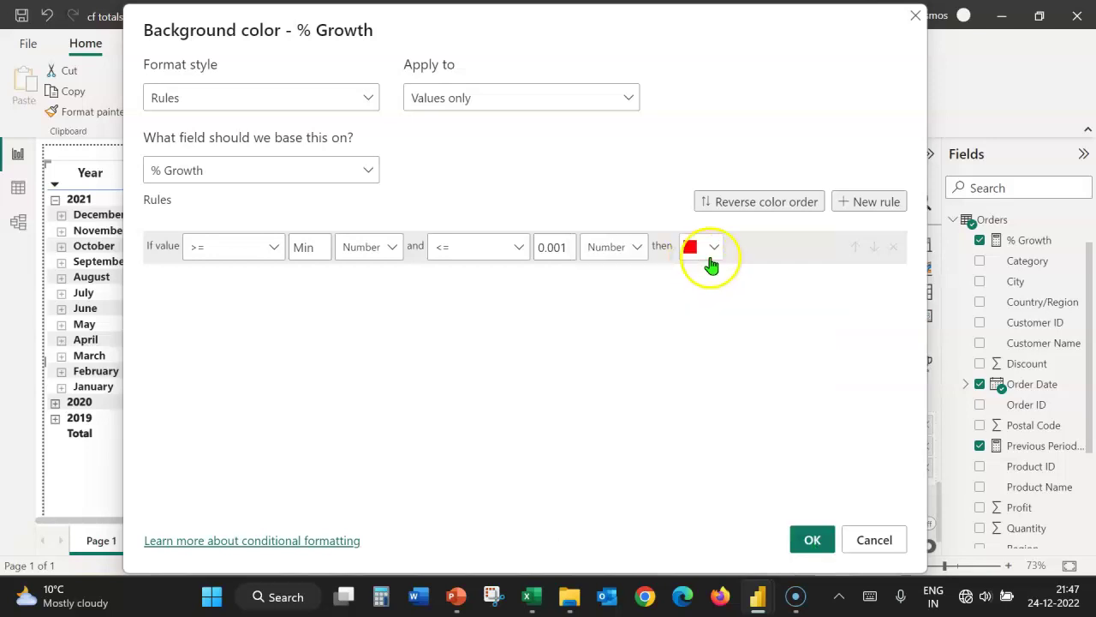
# - Add a second rule starting at >= 0.001 Number with a <= upper comparison
pyautogui.click(868, 205)
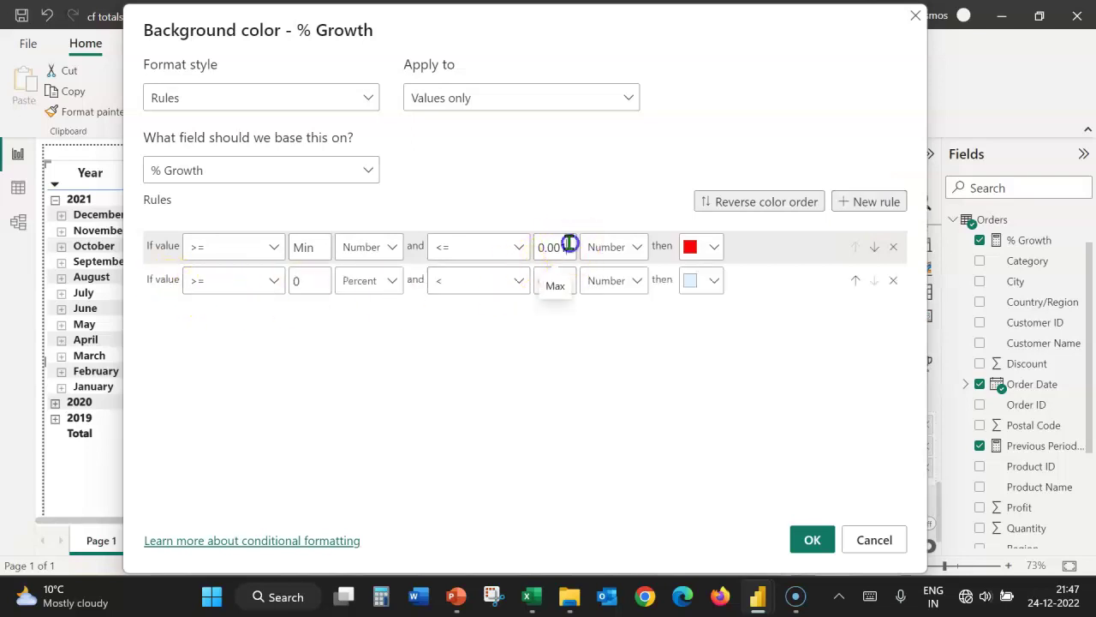
pyautogui.click(291, 280)
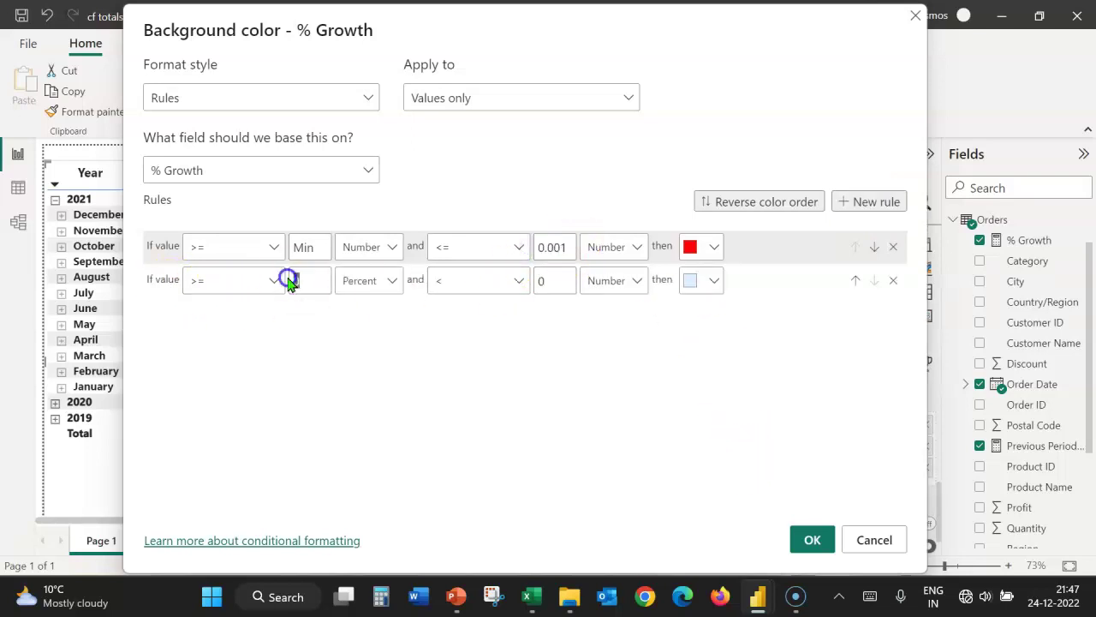
pyautogui.write('0.001')
pyautogui.click(392, 280)
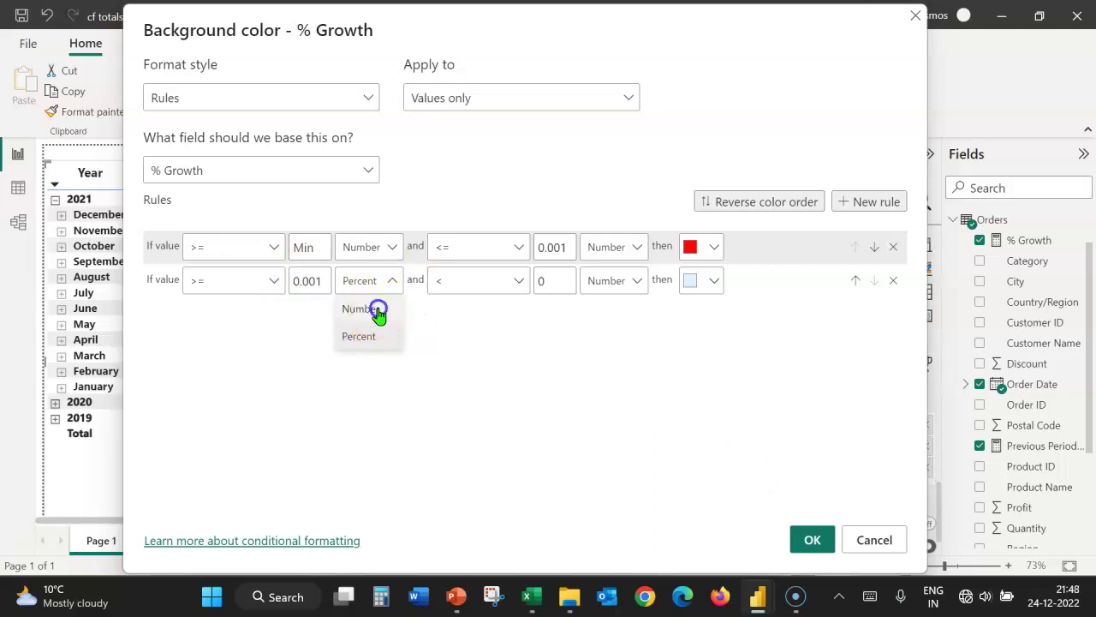
pyautogui.click(380, 314)
pyautogui.click(466, 280)
pyautogui.click(461, 332)
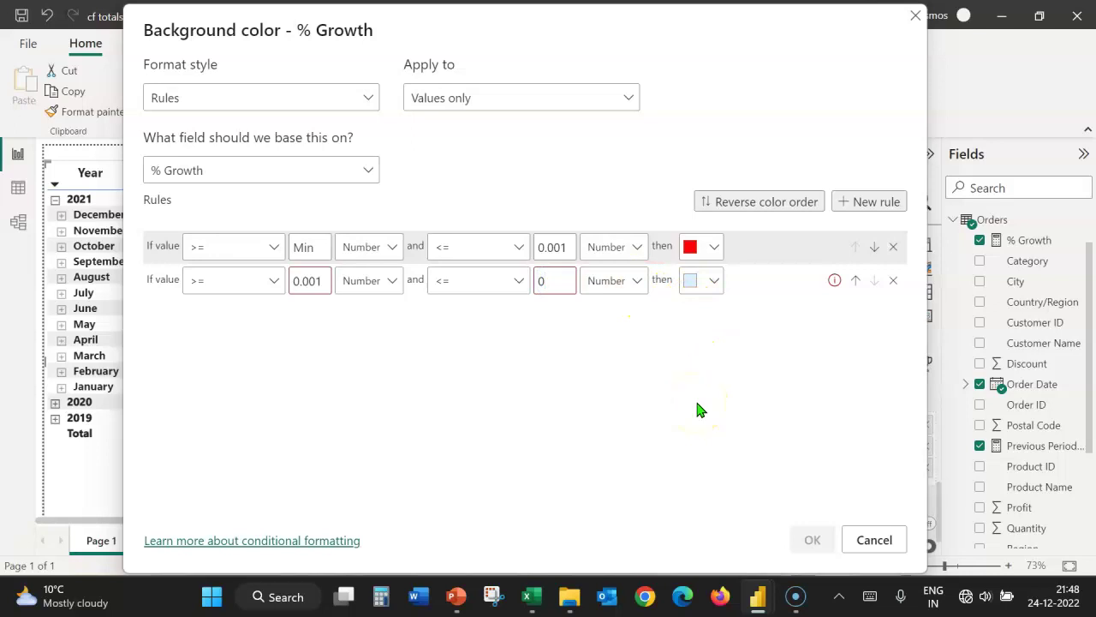
pyautogui.press('BackSpace')
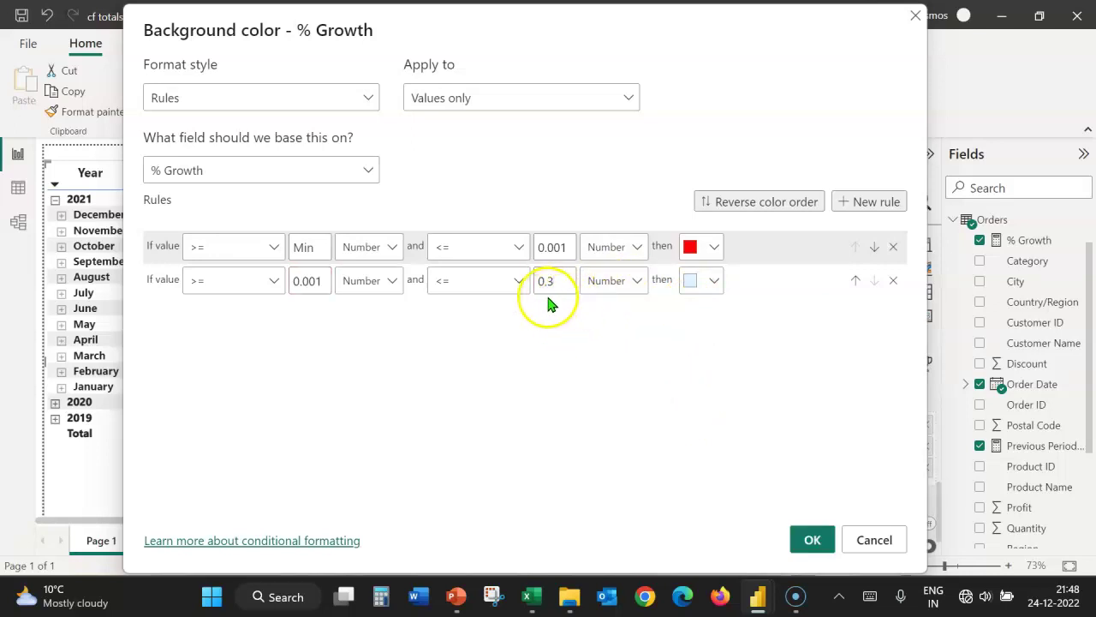
# - Keep the second rule's background colour as cyan
pyautogui.click(714, 282)
pyautogui.click(637, 519)
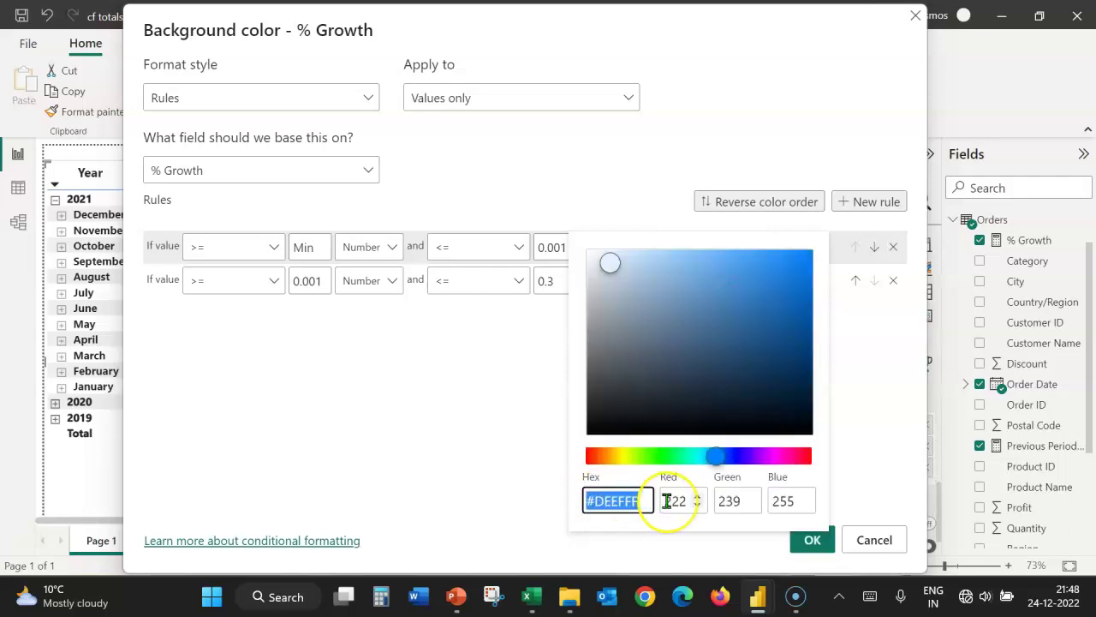
pyautogui.click(851, 247)
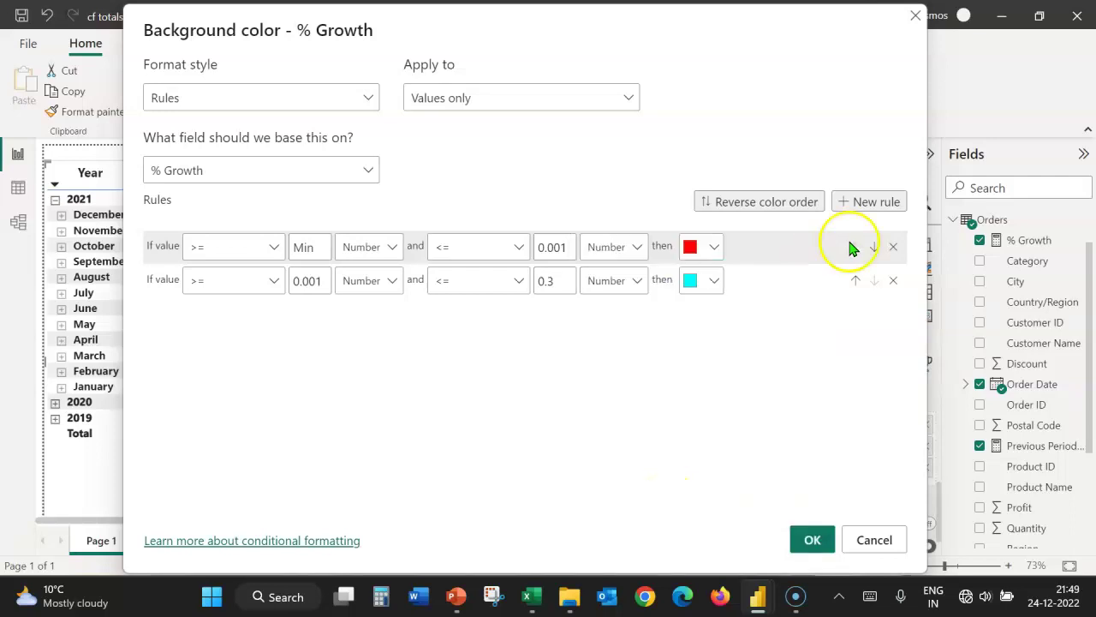
# - End rule 2 at 0.3 and add rule 3 covering 0.3 to <= 0.6, coloured magenta
pyautogui.click(870, 205)
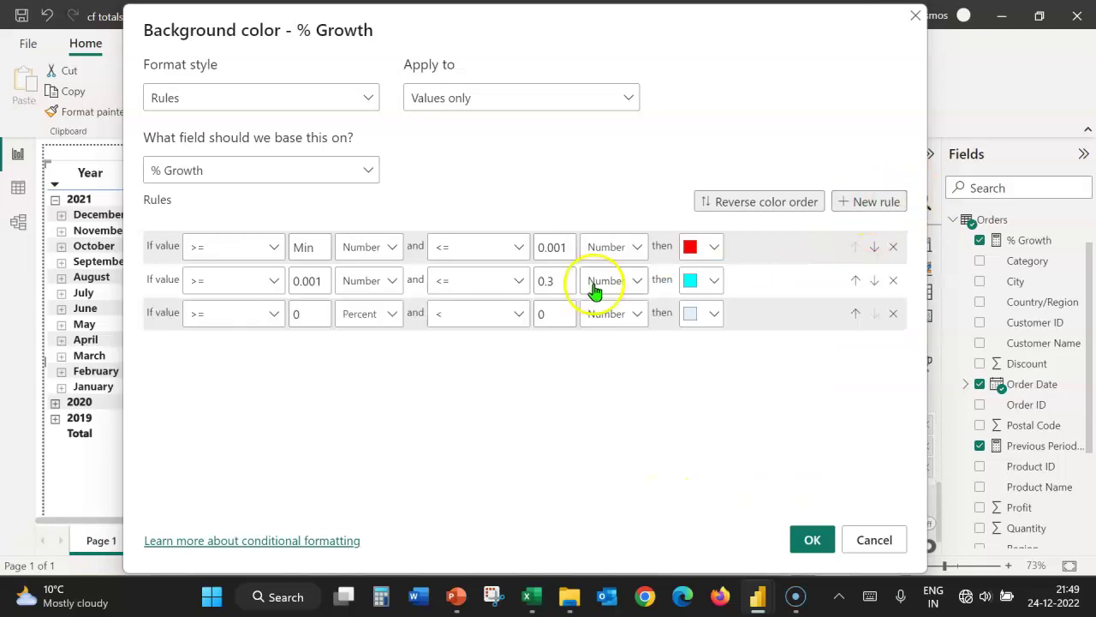
pyautogui.click(547, 277)
pyautogui.write('0.3')
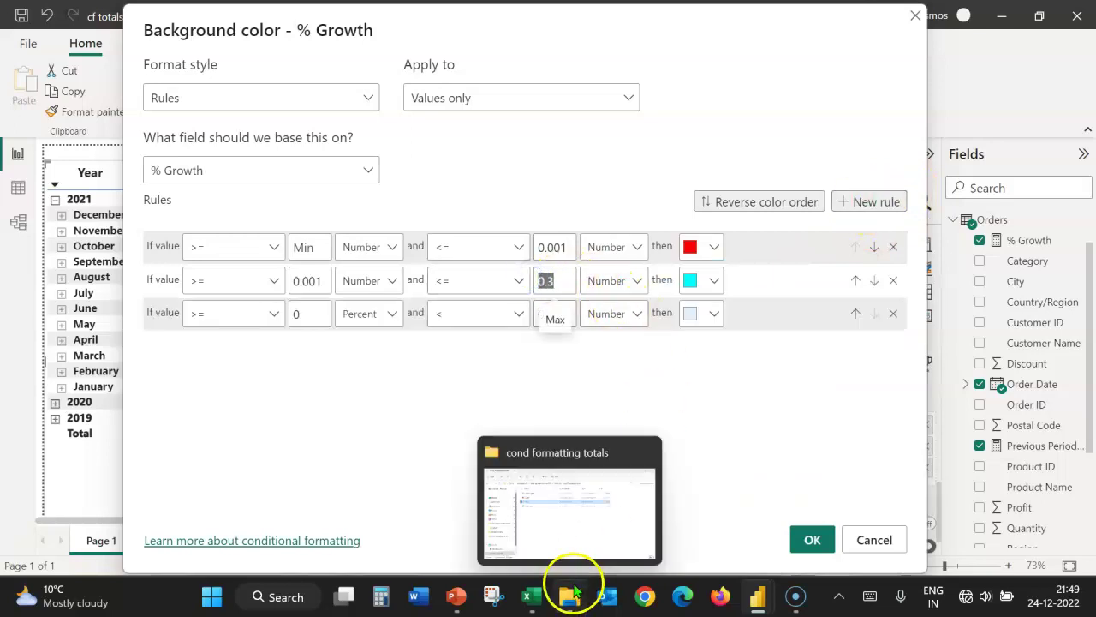
pyautogui.write('0.3')
pyautogui.click(394, 315)
pyautogui.click(363, 343)
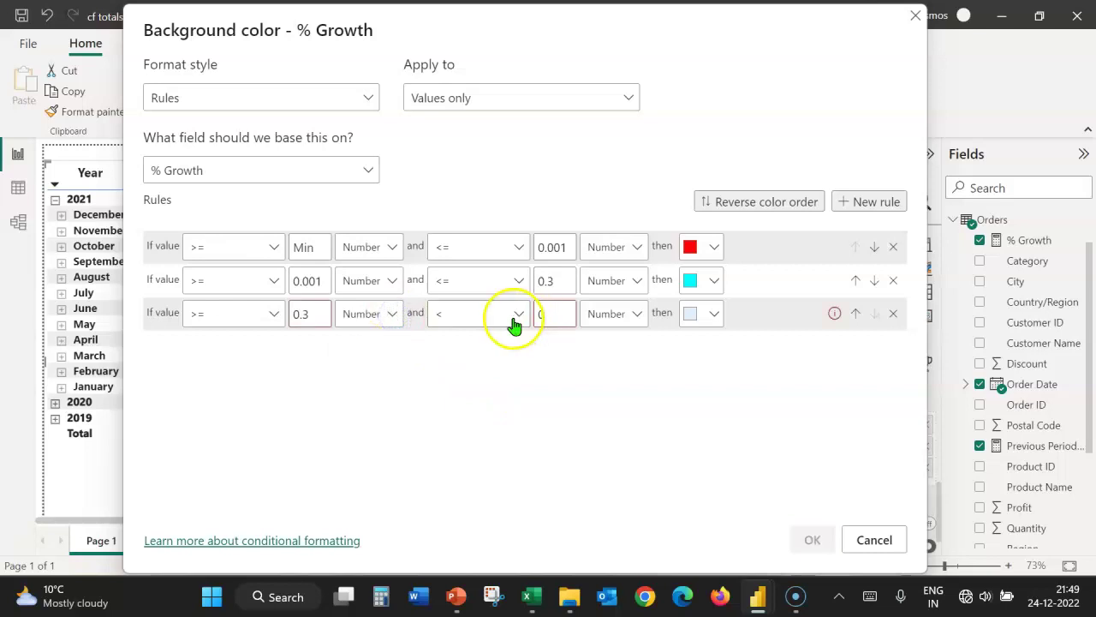
pyautogui.click(520, 315)
pyautogui.click(479, 369)
pyautogui.click(537, 313)
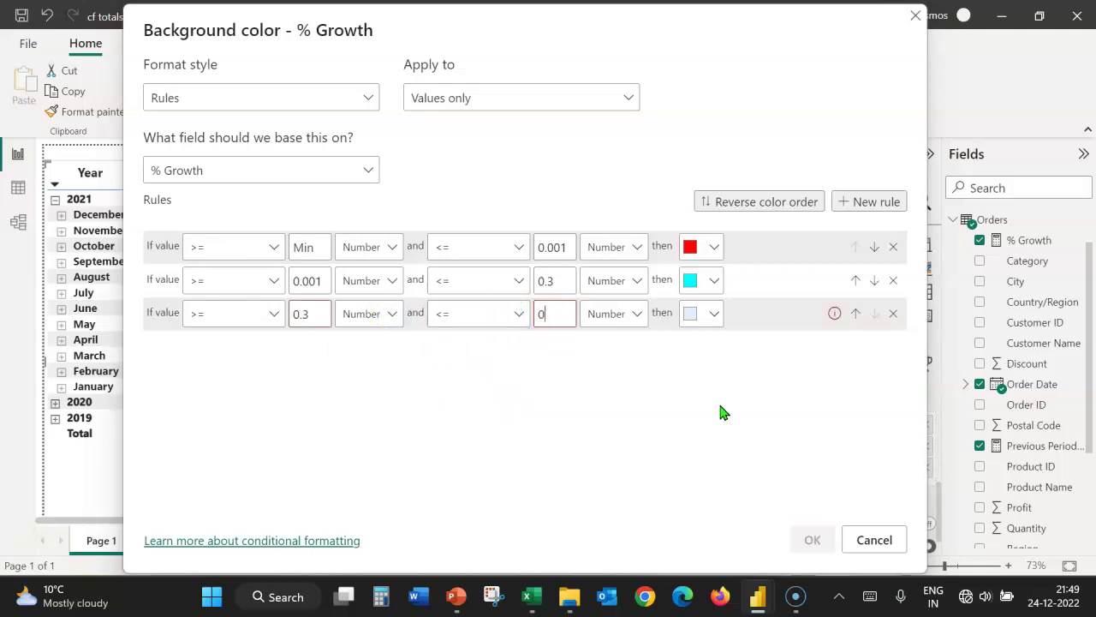
pyautogui.write('0.6')
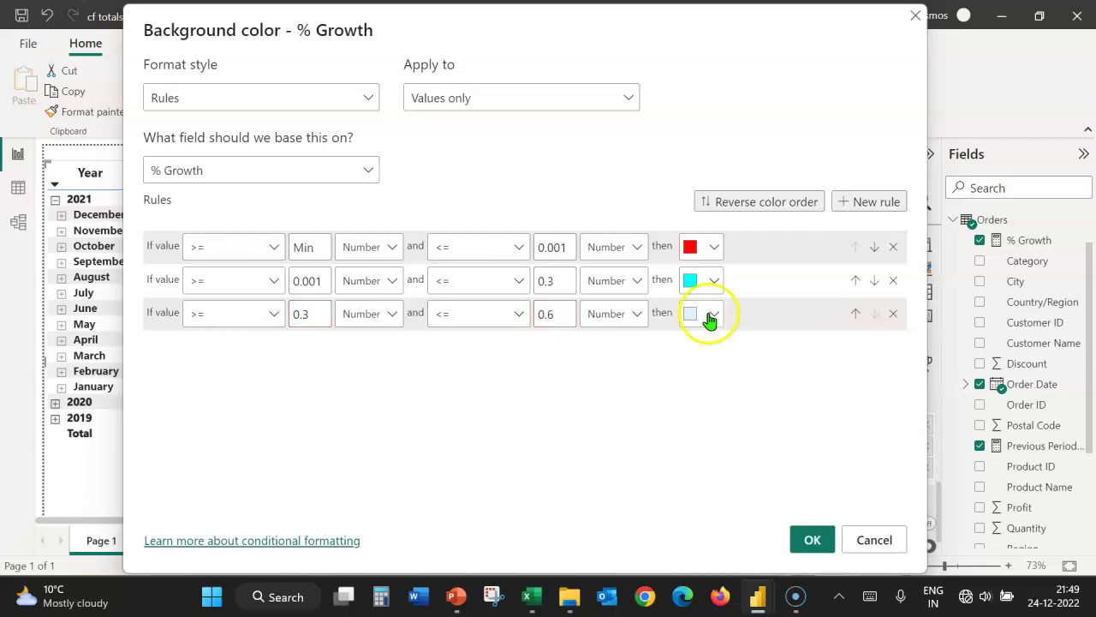
pyautogui.click(718, 315)
pyautogui.click(754, 86)
# - Add rule 4 covering 0.6 to <= 0.9 as Number values, coloured yellow
pyautogui.click(867, 201)
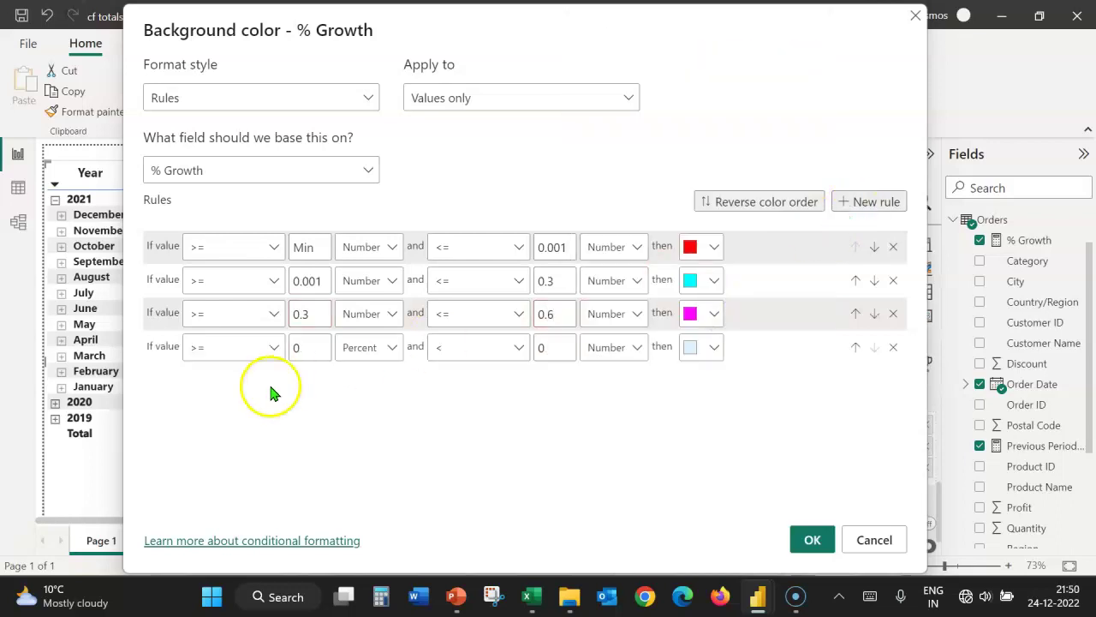
pyautogui.click(519, 313)
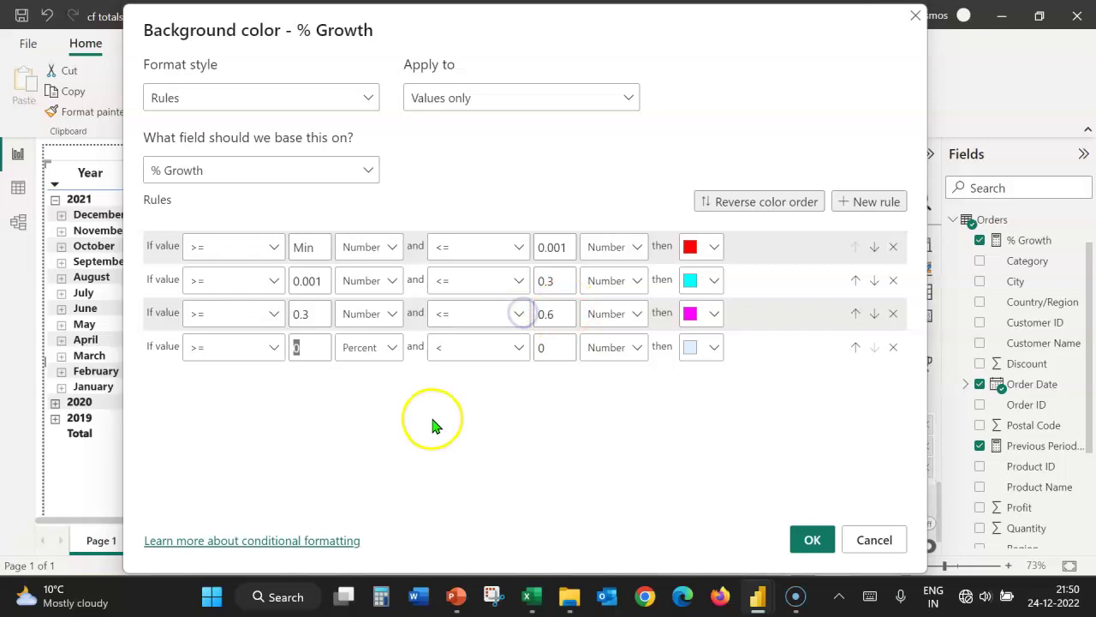
pyautogui.write('0.6')
pyautogui.click(377, 347)
pyautogui.click(384, 372)
pyautogui.click(501, 348)
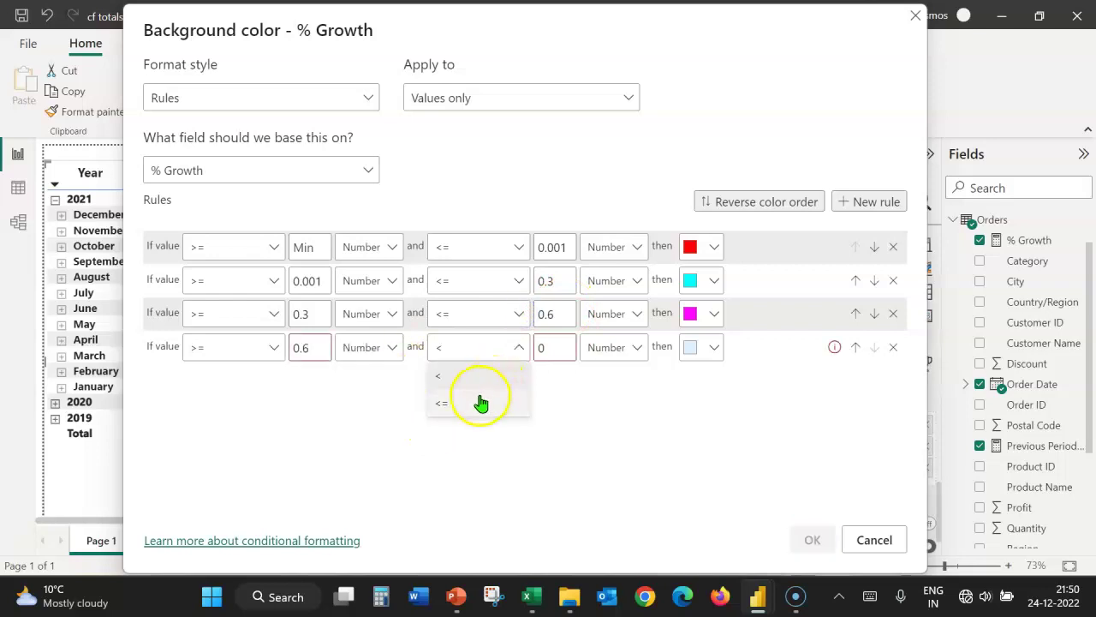
pyautogui.click(480, 397)
pyautogui.click(561, 347)
pyautogui.doubleClick(535, 347)
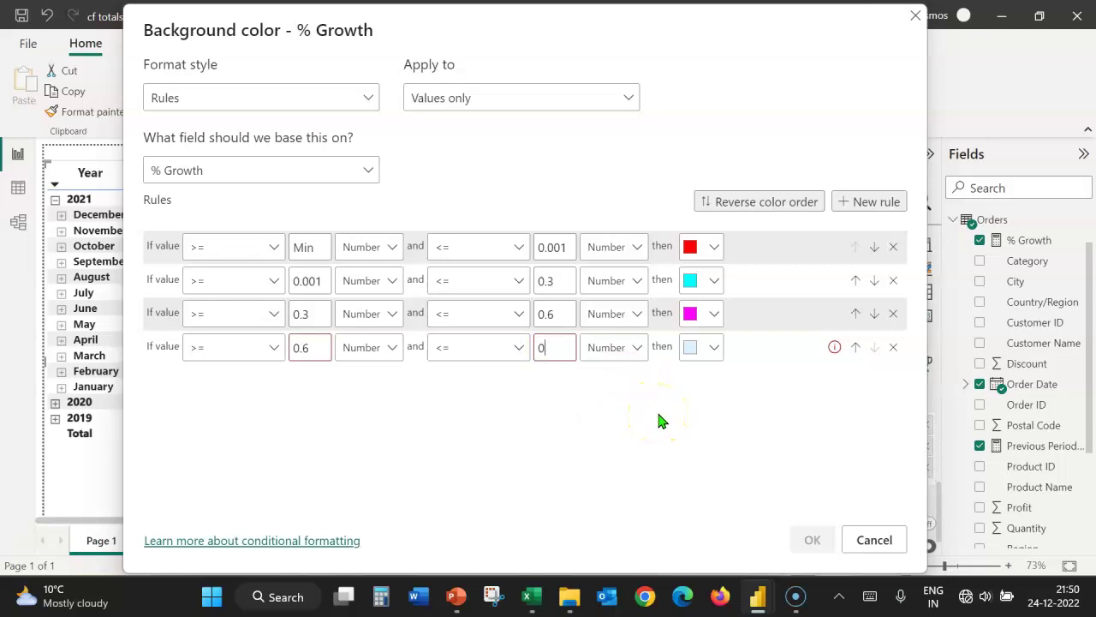
pyautogui.write('.9')
pyautogui.click(720, 355)
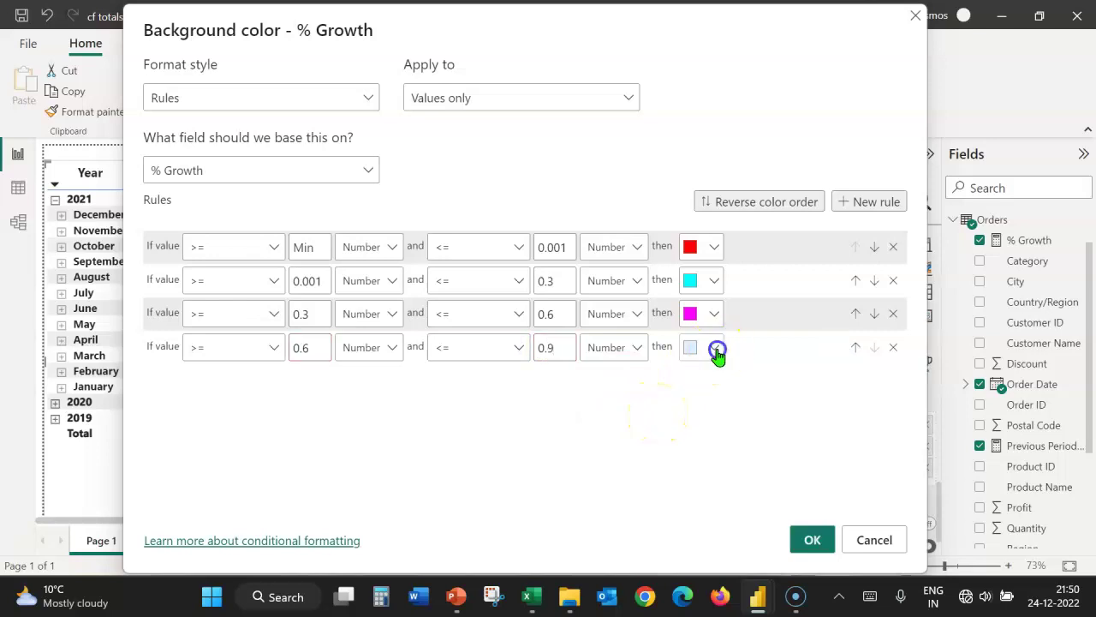
# - Add rule 5 covering 0.9 up to Max, coloured green
pyautogui.click(857, 208)
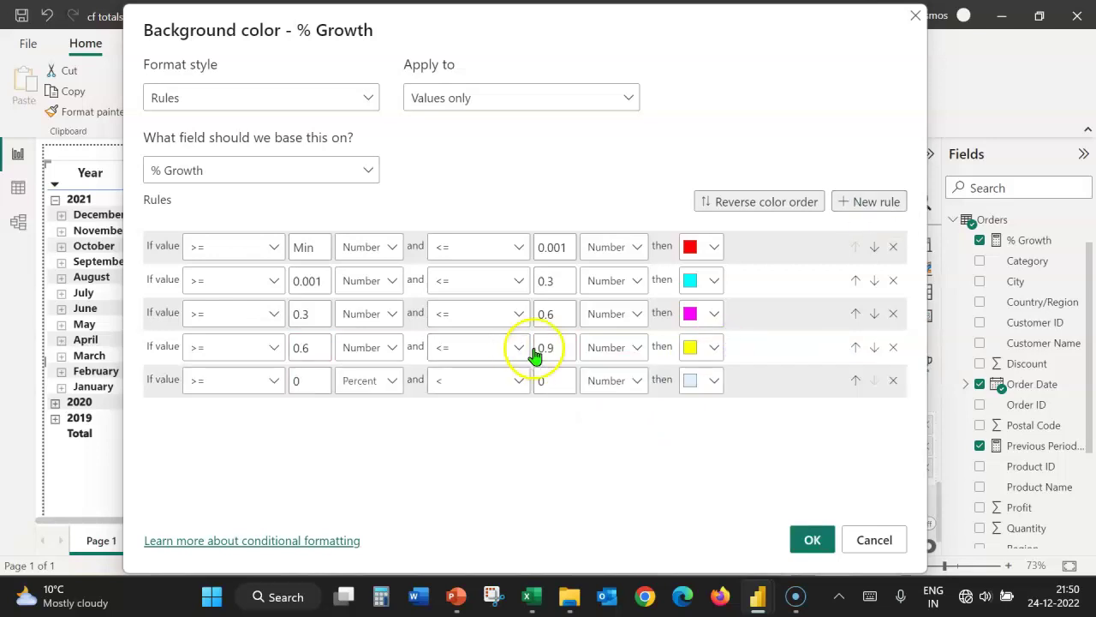
pyautogui.click(318, 381)
pyautogui.write('.9')
pyautogui.click(368, 380)
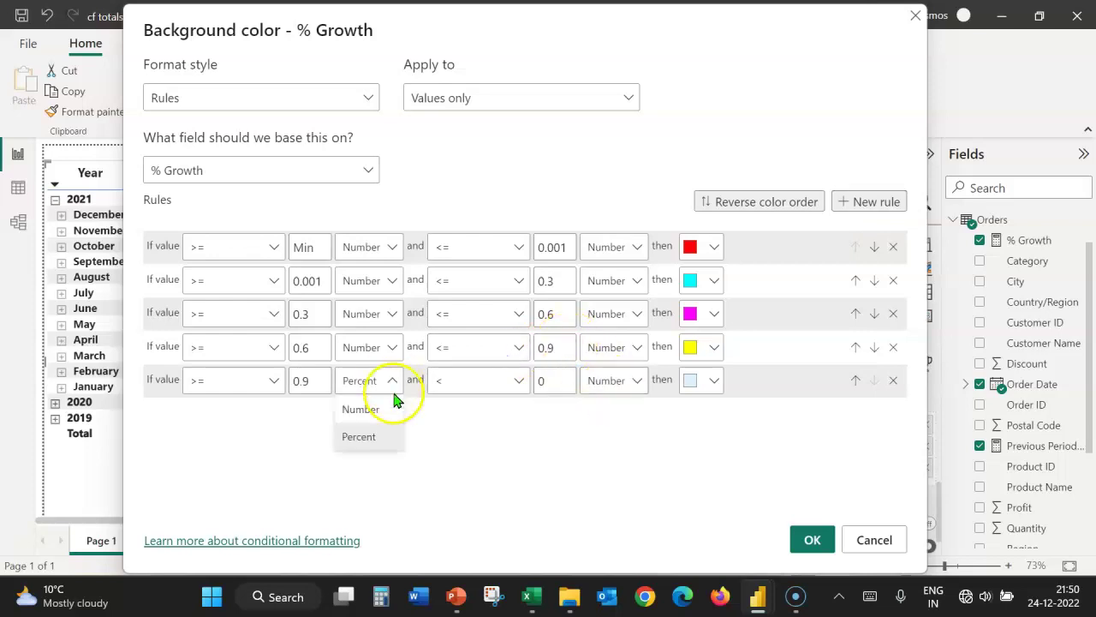
pyautogui.click(365, 409)
pyautogui.click(520, 384)
pyautogui.click(465, 435)
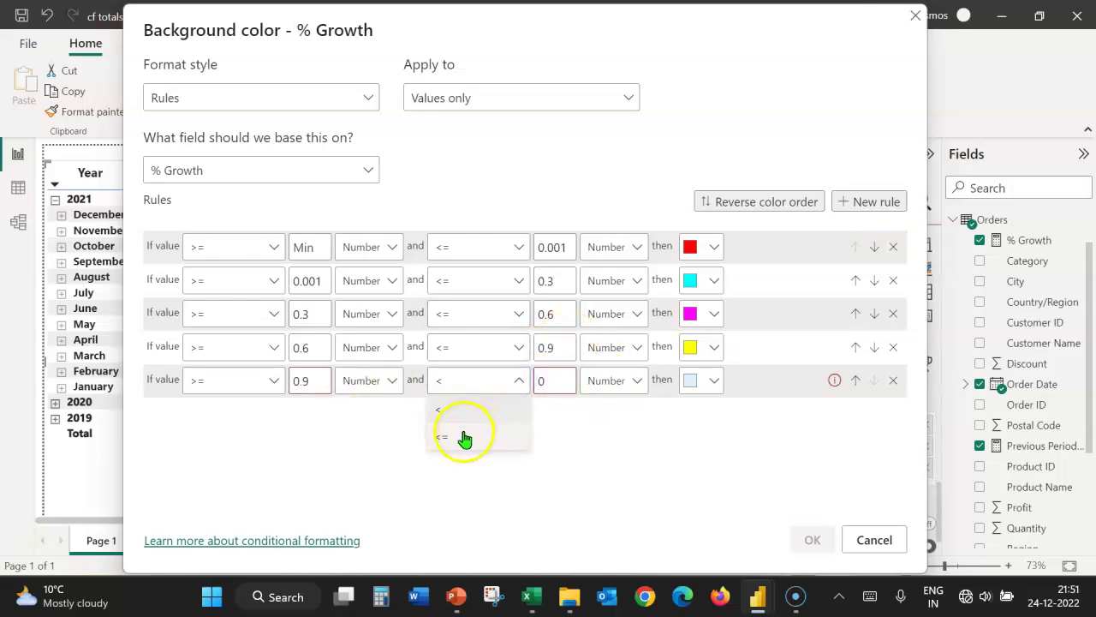
pyautogui.click(556, 382)
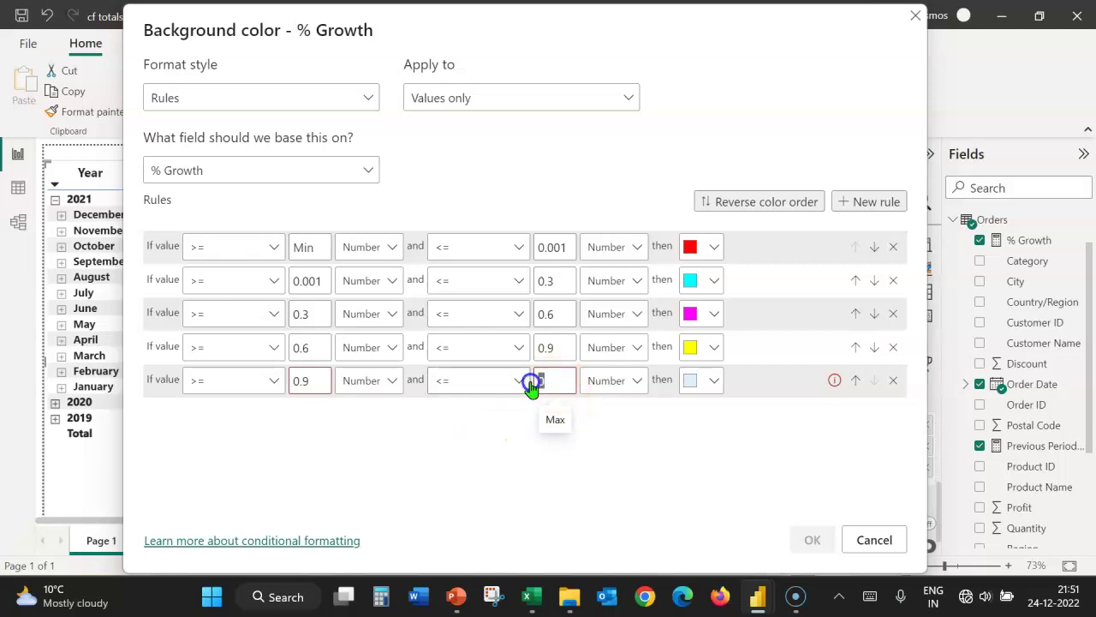
pyautogui.press('BackSpace')
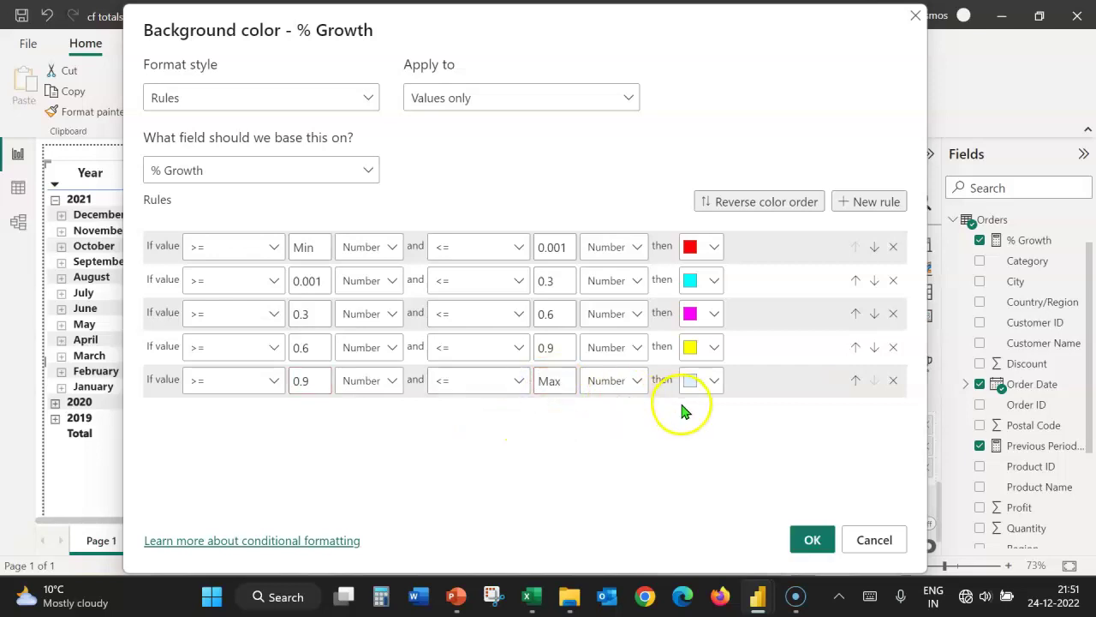
pyautogui.click(714, 382)
pyautogui.click(536, 387)
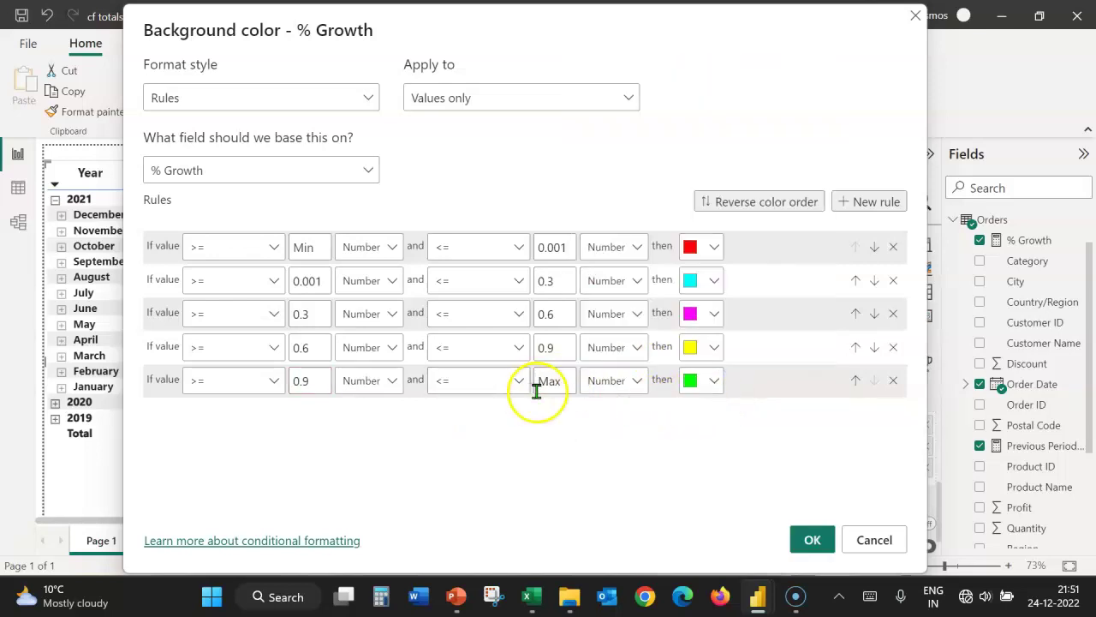
# - Apply the five colour rules so each month's % Growth cell gets its background colour
pyautogui.click(812, 538)
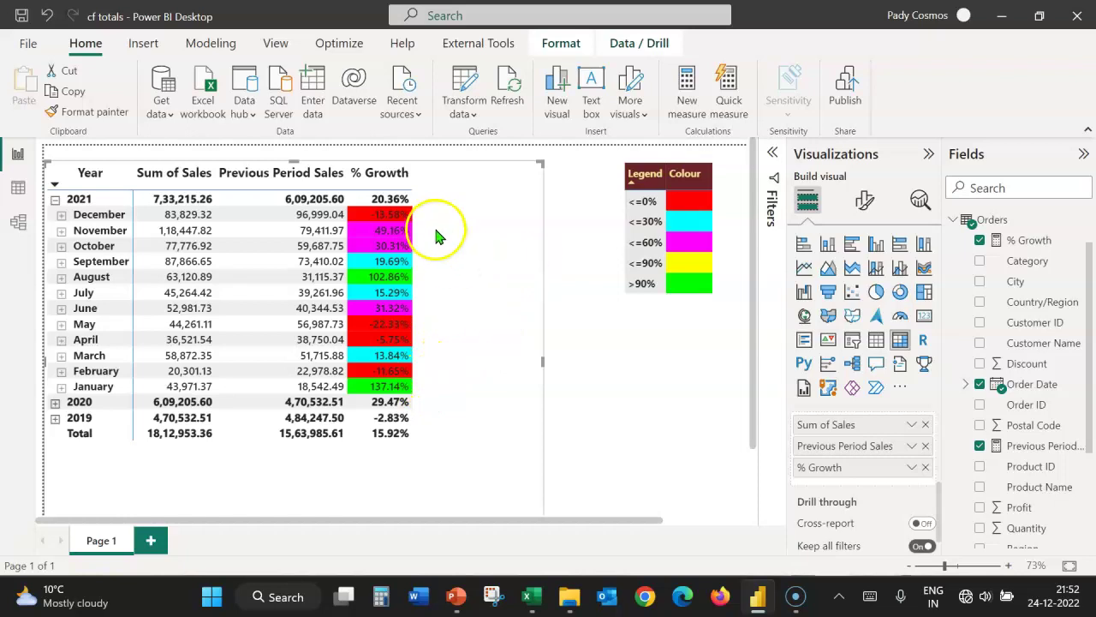
# - Change the % Growth background rules to apply to Values and totals
pyautogui.click(913, 468)
pyautogui.click(983, 403)
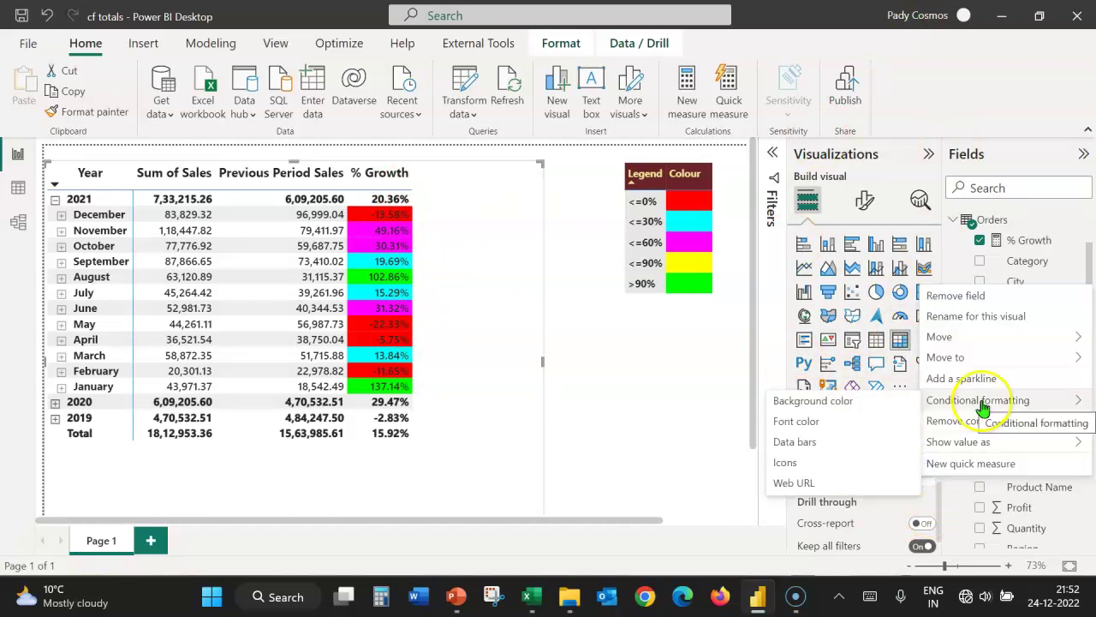
pyautogui.click(818, 400)
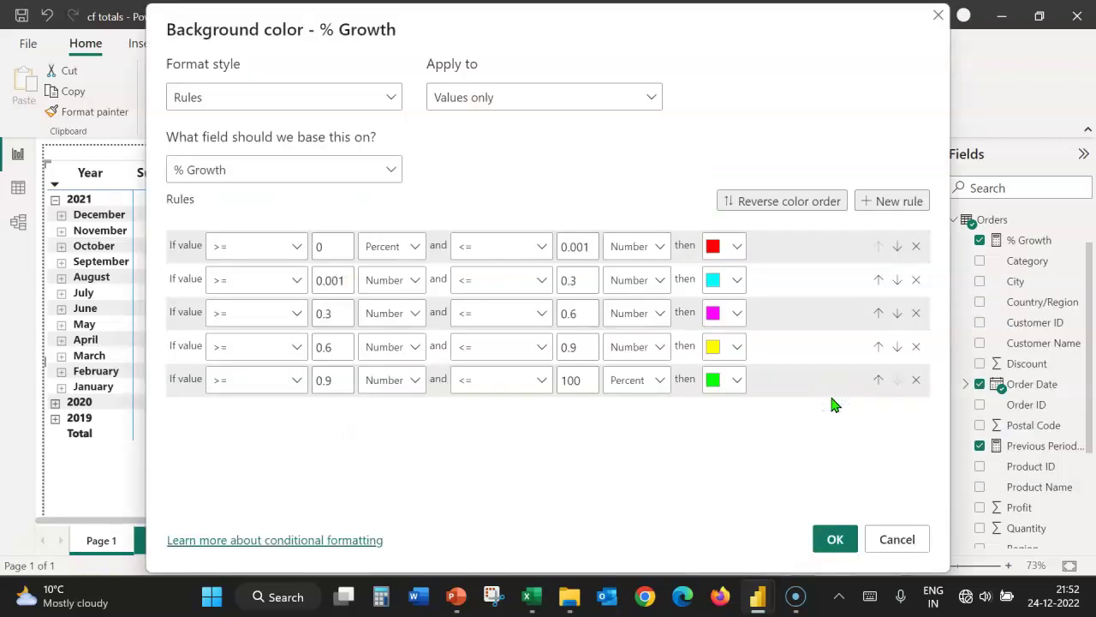
pyautogui.click(649, 99)
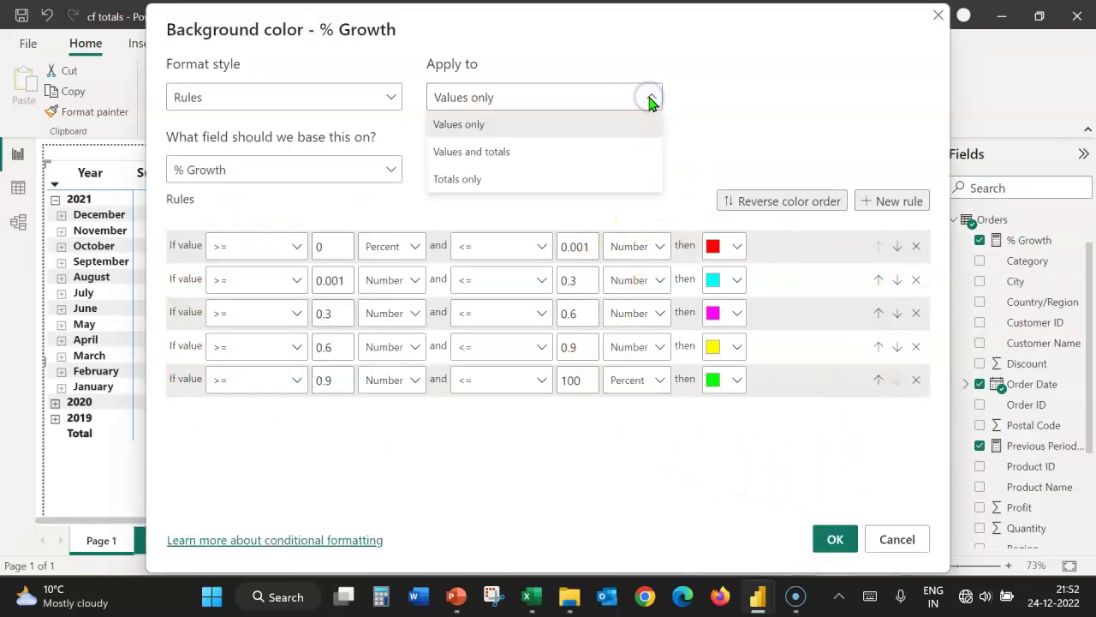
pyautogui.click(494, 152)
pyautogui.click(831, 541)
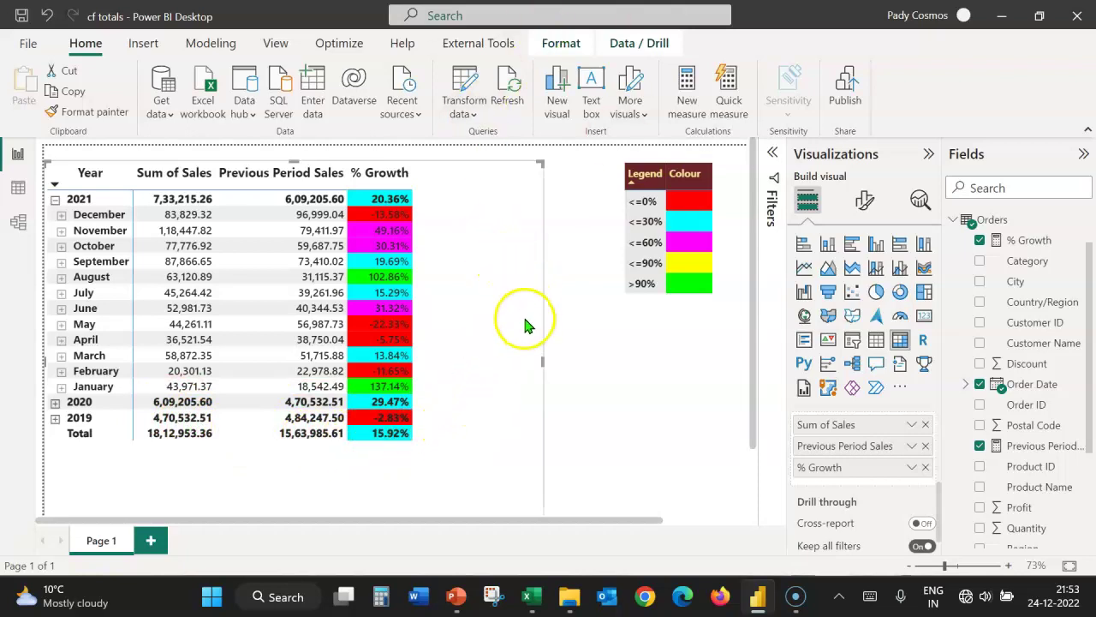
# - Switch the % Growth background rules' Apply to setting to Totals only
pyautogui.click(910, 468)
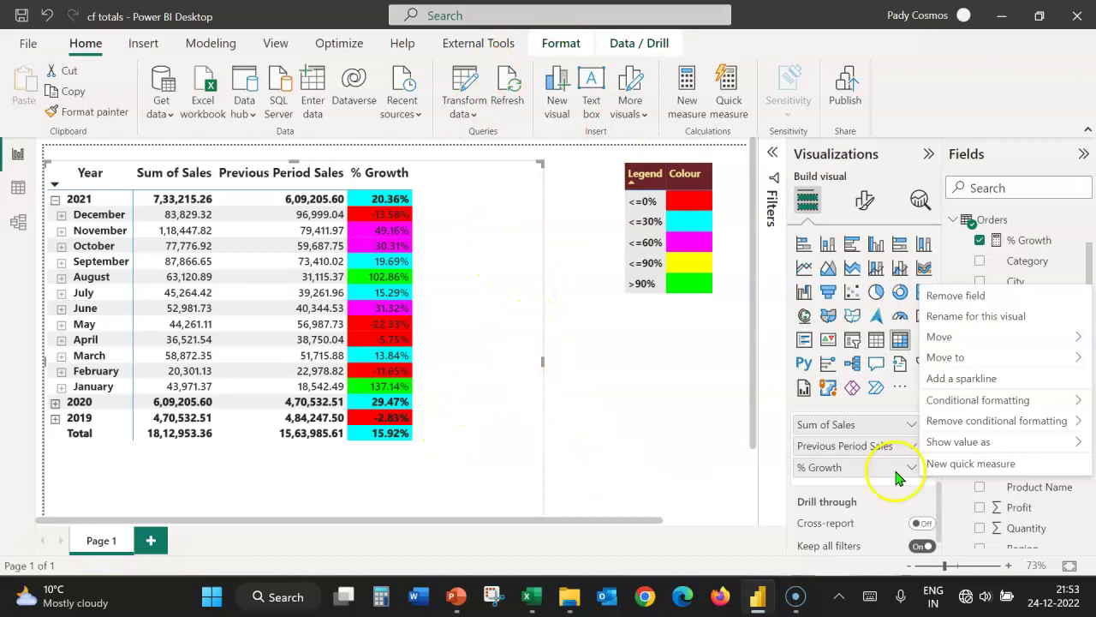
pyautogui.moveTo(1011, 399)
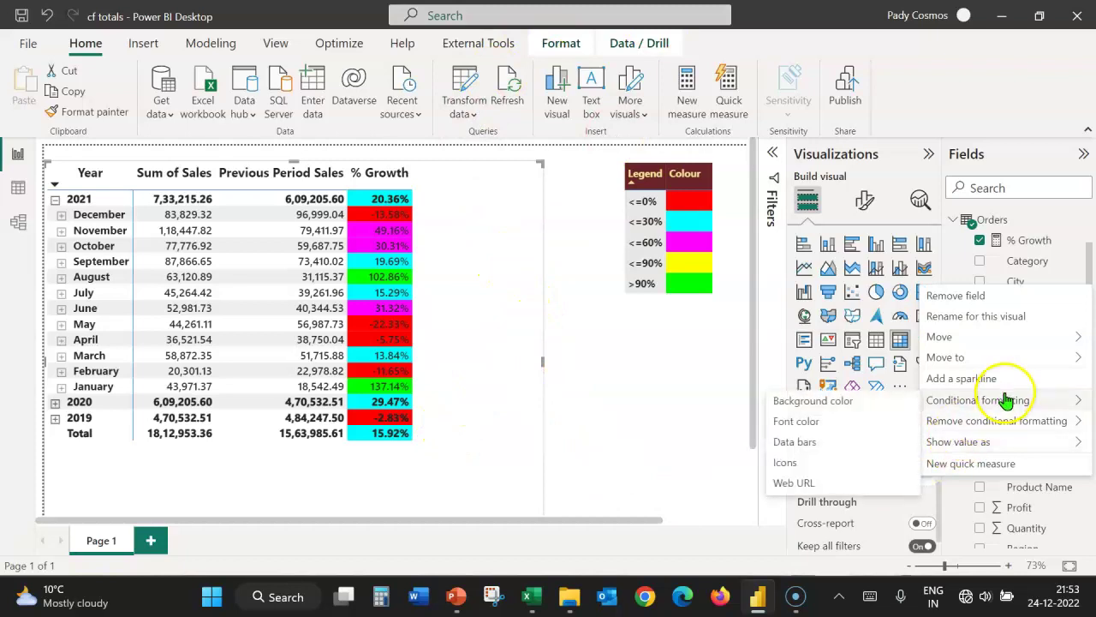
pyautogui.click(829, 400)
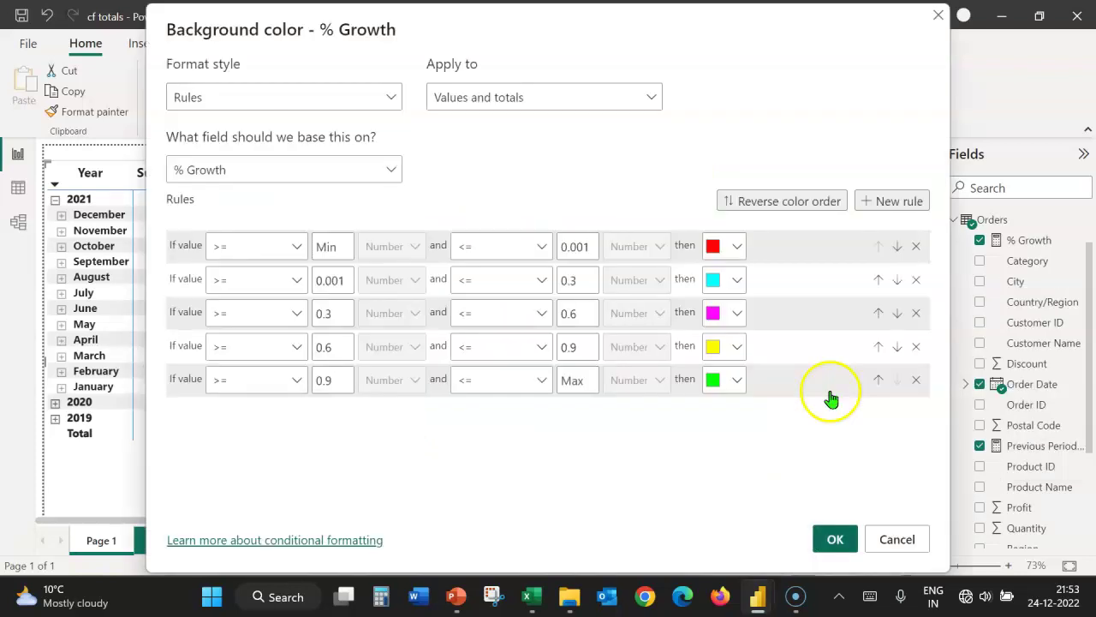
pyautogui.click(651, 101)
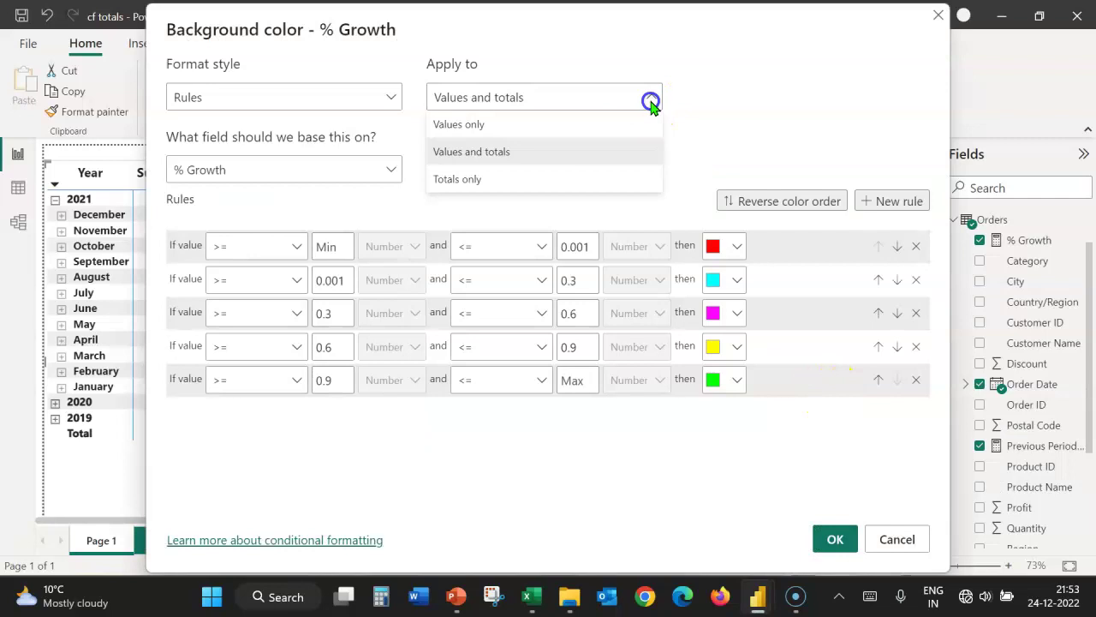
pyautogui.click(501, 182)
pyautogui.click(835, 542)
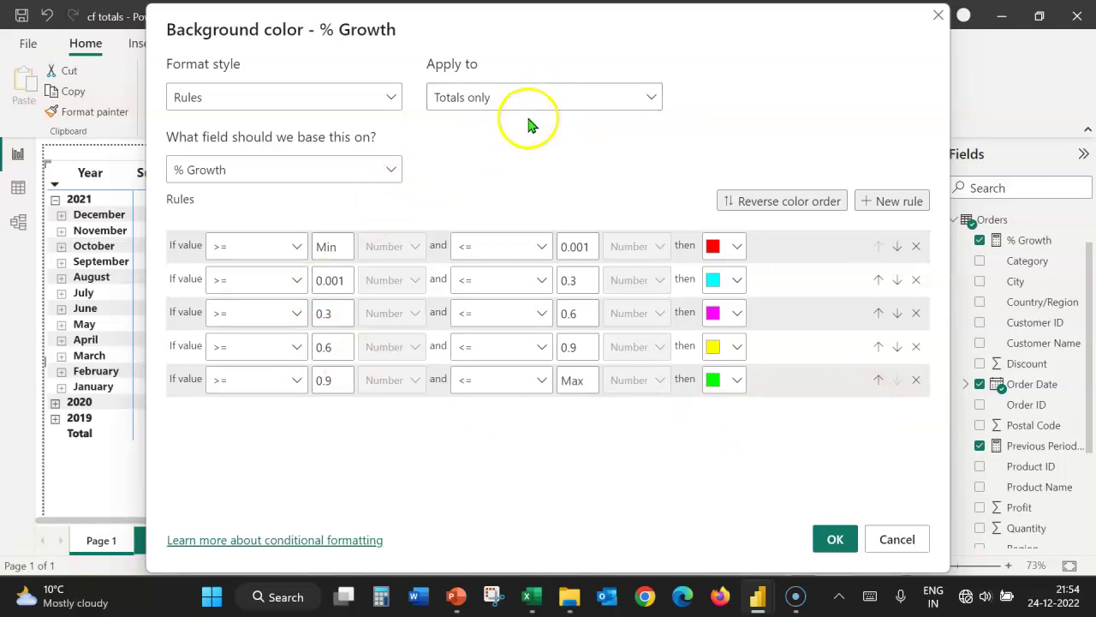
pyautogui.click(632, 99)
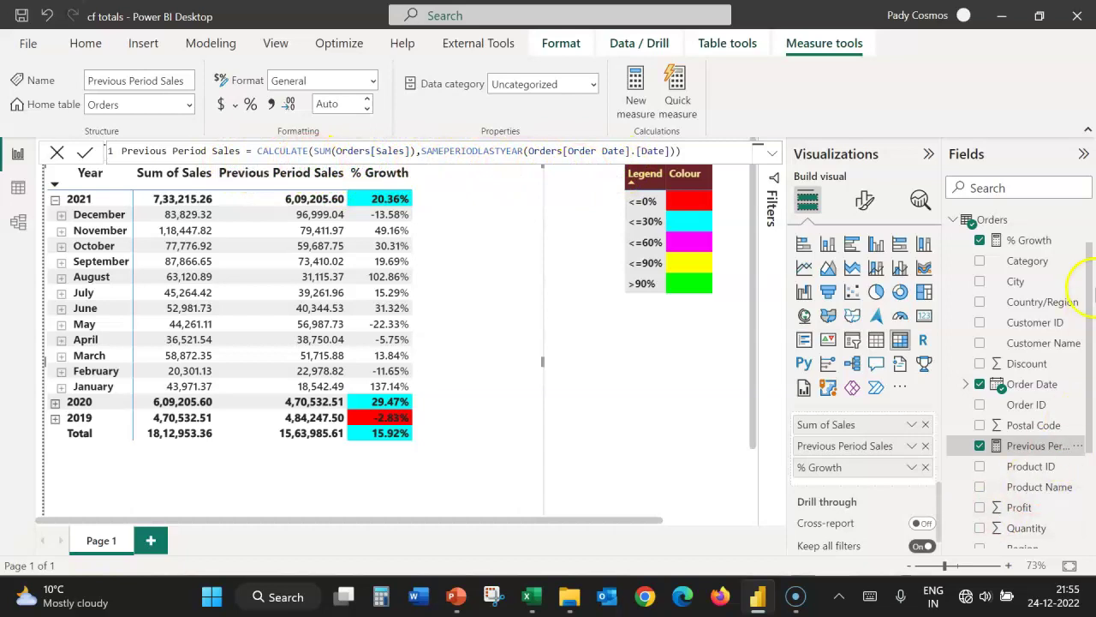
# - View the % Growth measure's DAX formula, then return to the matrix
pyautogui.click(1029, 241)
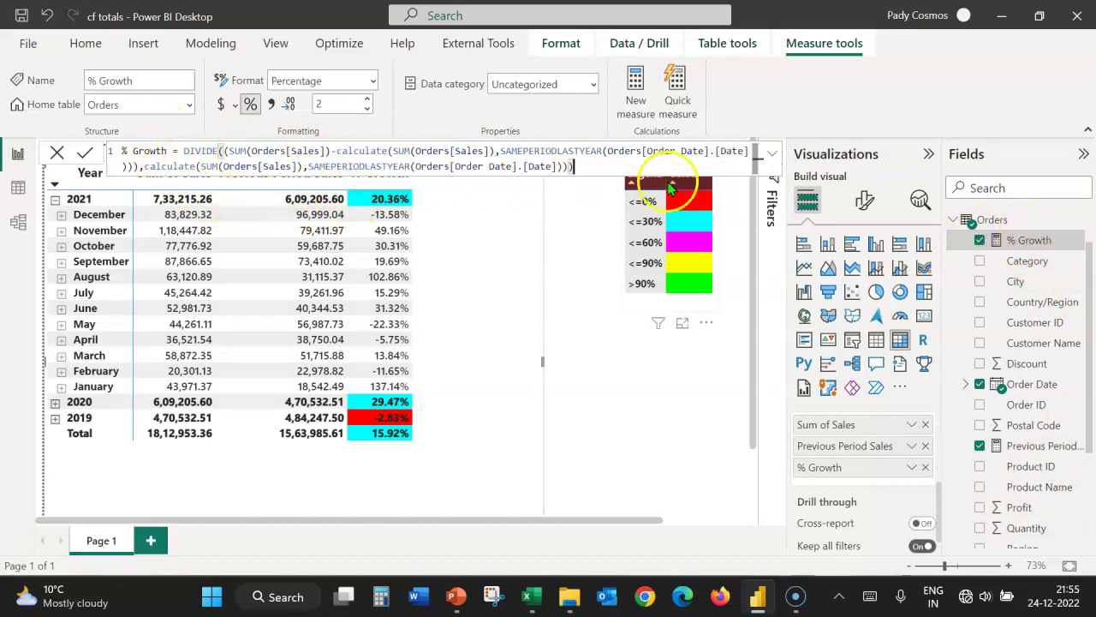
pyautogui.click(522, 374)
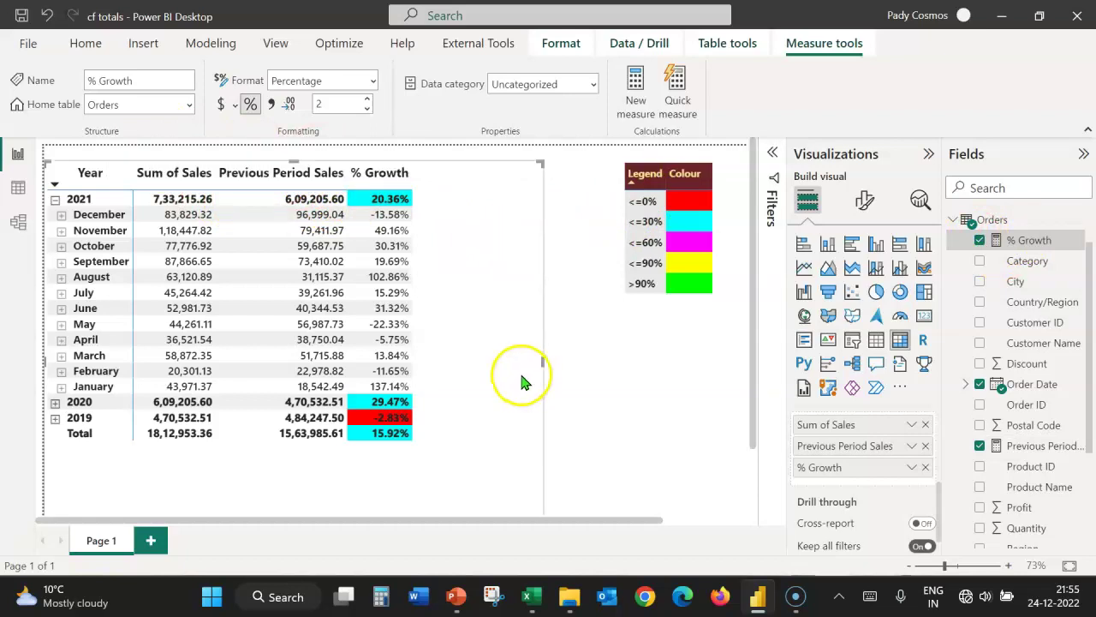